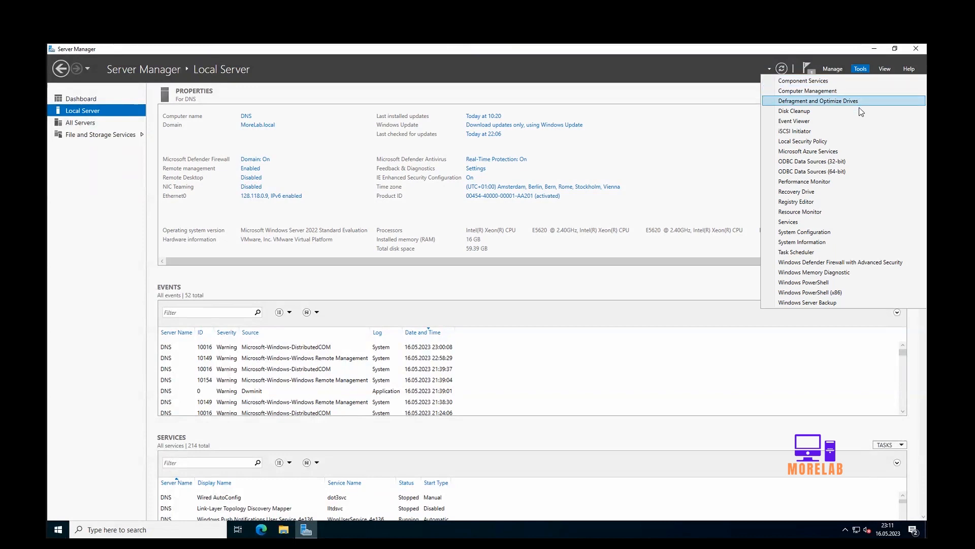
Start adding roles and features from the dashboard, using role-based or feature-based installation on the server DNS.MoreLab.local.
{"action": "left_click", "coordinate": [861, 68]}
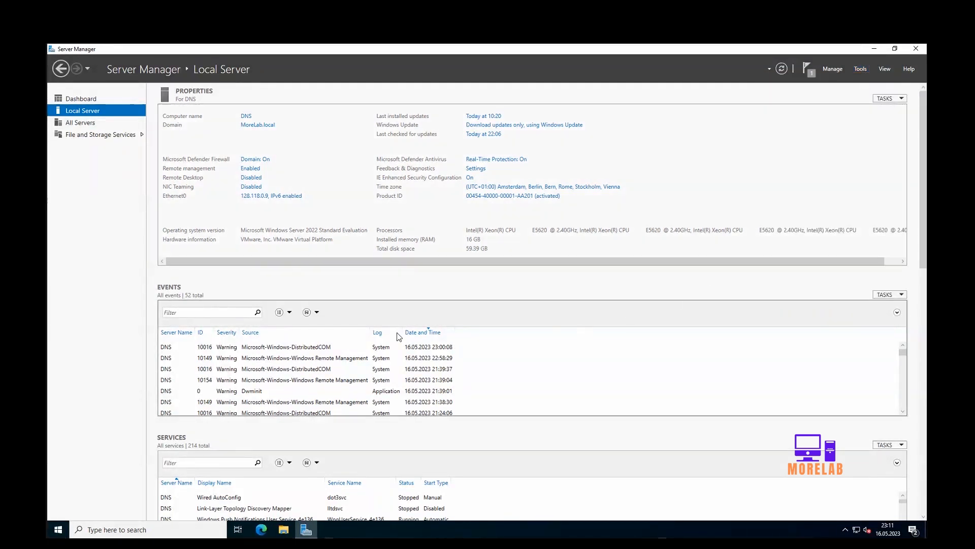
{"action": "left_click", "coordinate": [90, 100]}
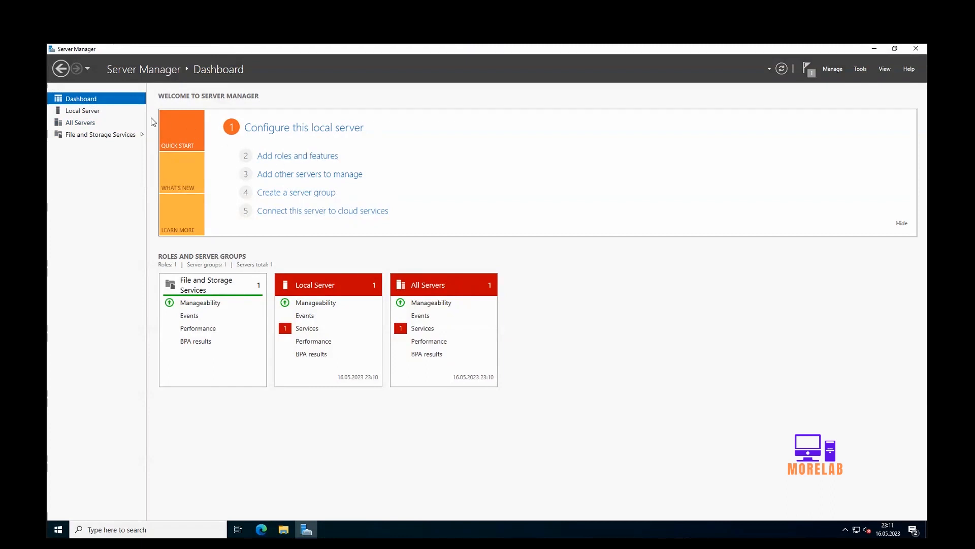
{"action": "left_click", "coordinate": [836, 74]}
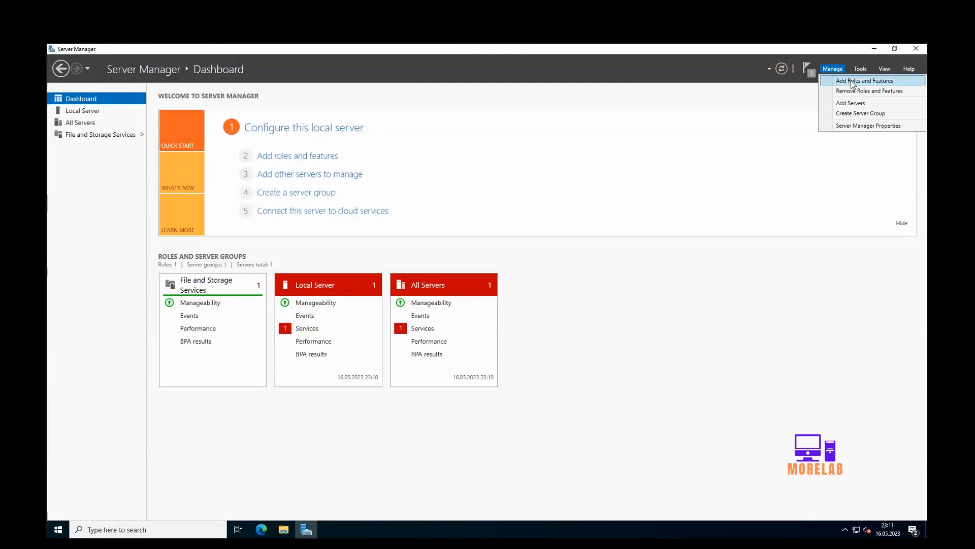
{"action": "left_click", "coordinate": [853, 85]}
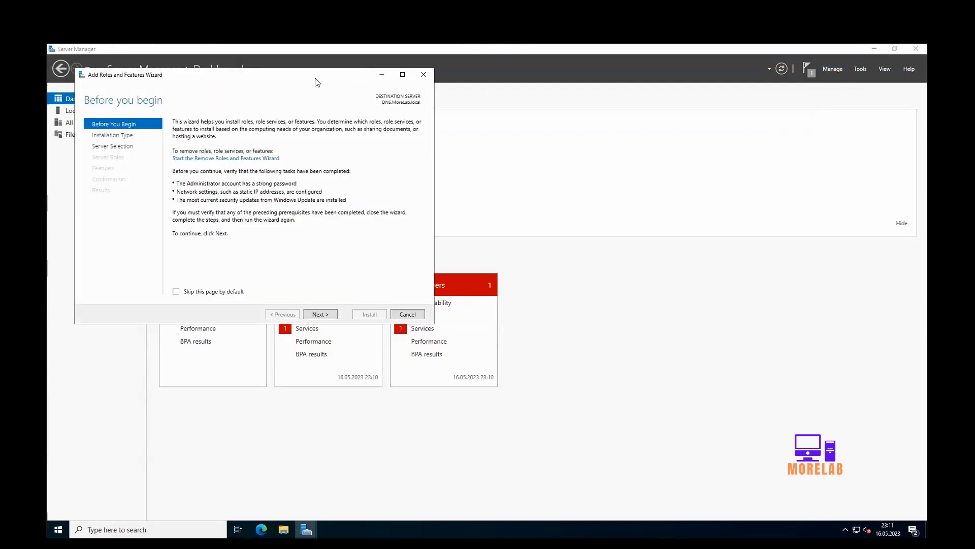
{"action": "left_click_drag", "start_coordinate": [327, 81], "coordinate": [419, 92]}
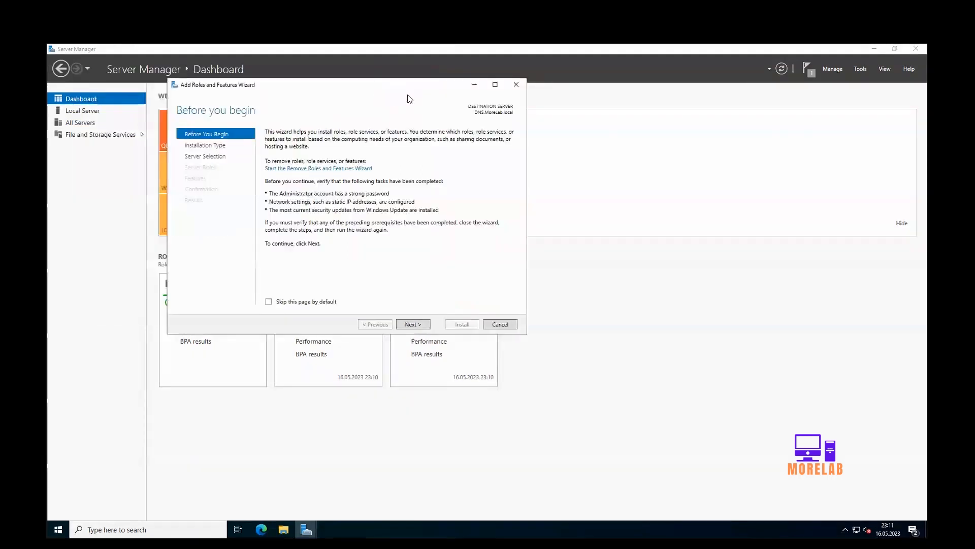
{"action": "left_click", "coordinate": [416, 324]}
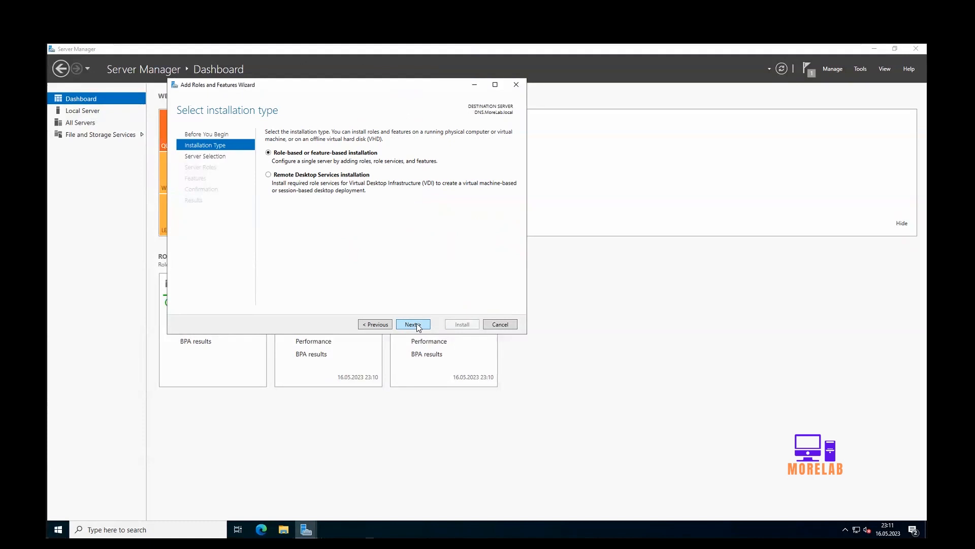
{"action": "left_click", "coordinate": [416, 324]}
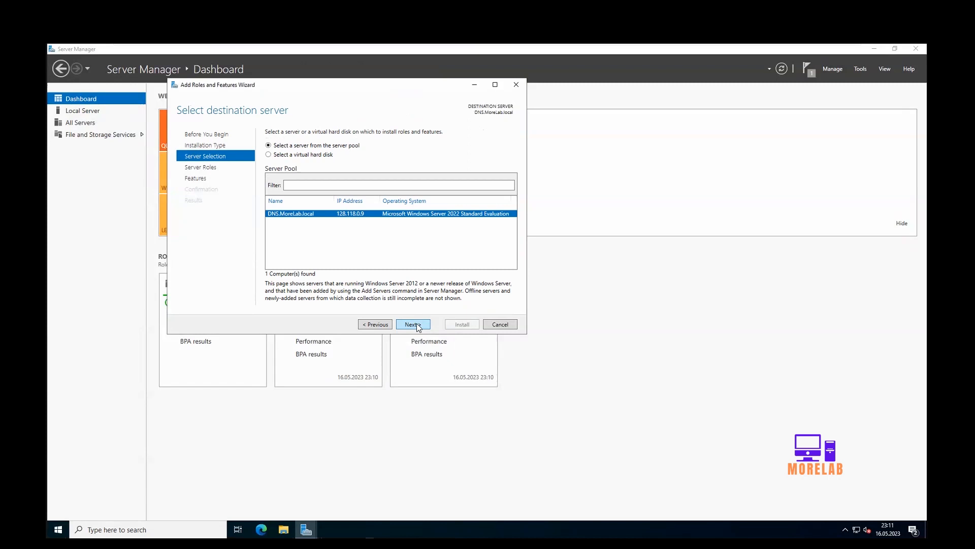
{"action": "left_click", "coordinate": [412, 324]}
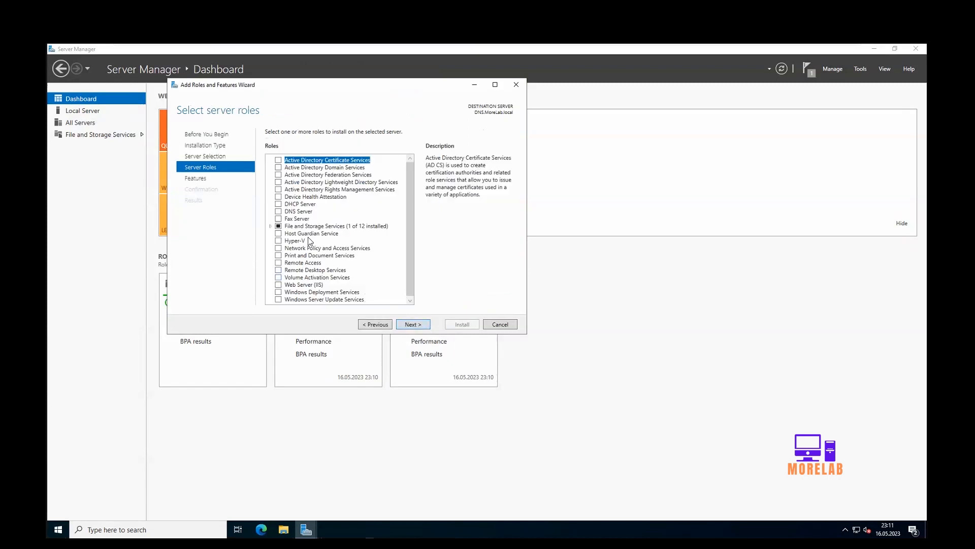
Select the DNS Server role with its management tools, keep the default features, install it and close the wizard.
{"action": "left_click", "coordinate": [278, 211]}
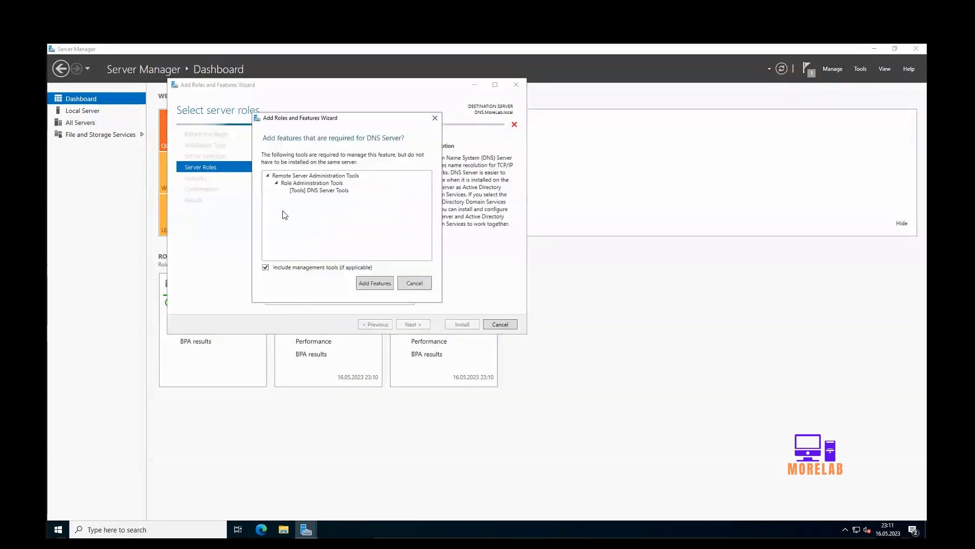
{"action": "left_click", "coordinate": [379, 283]}
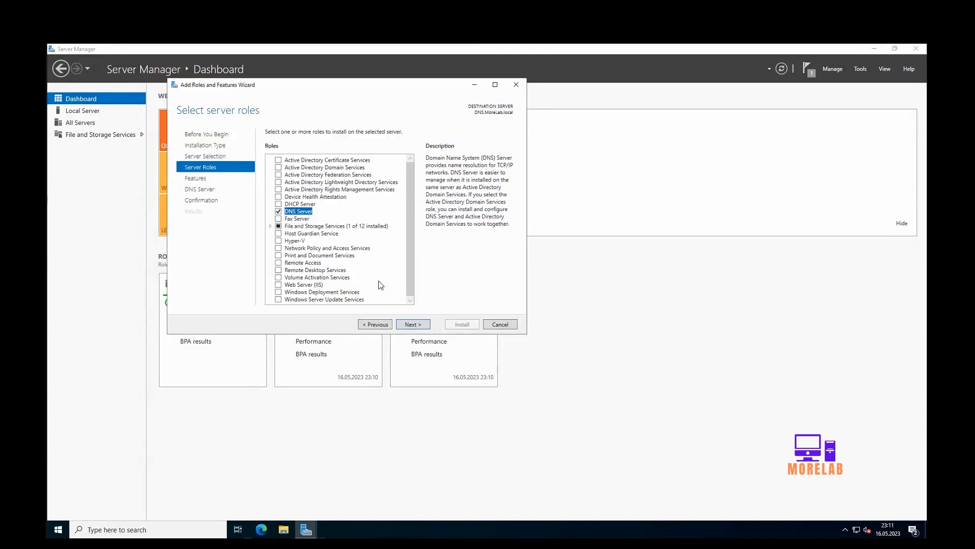
{"action": "left_click", "coordinate": [412, 324]}
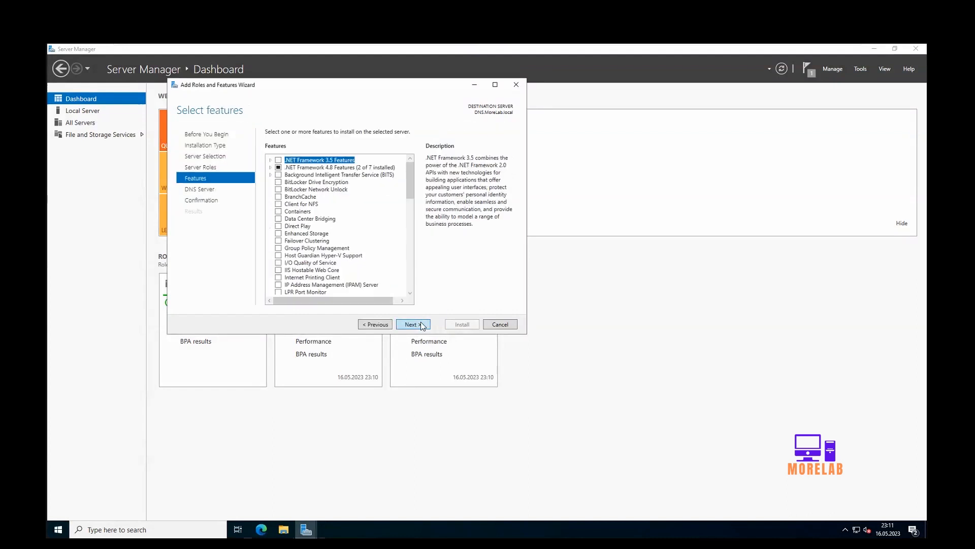
{"action": "left_click", "coordinate": [422, 325]}
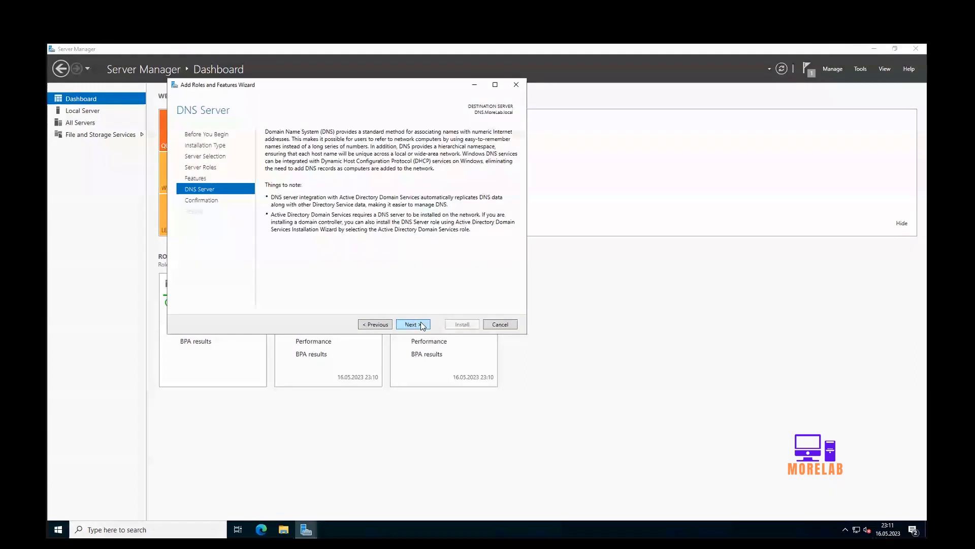
{"action": "left_click", "coordinate": [422, 325]}
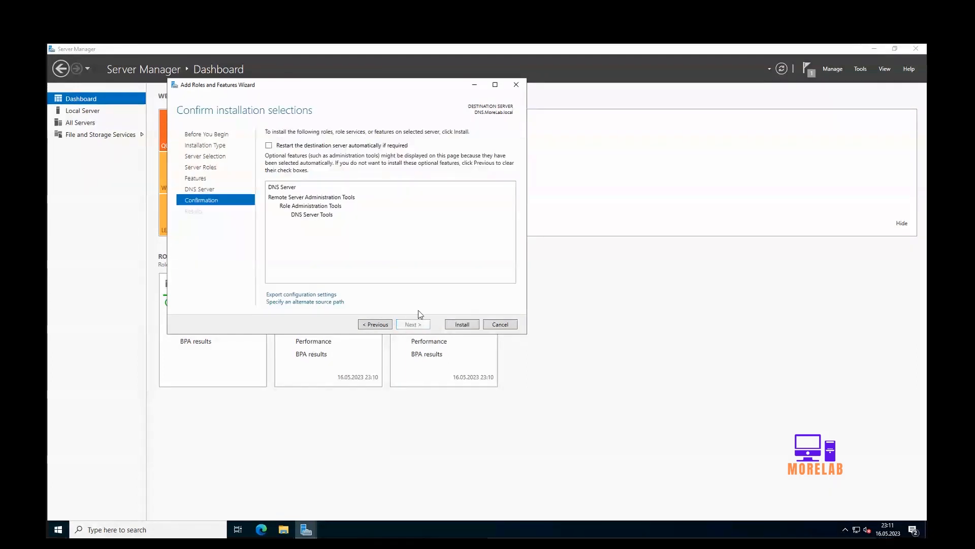
{"action": "left_click", "coordinate": [461, 325]}
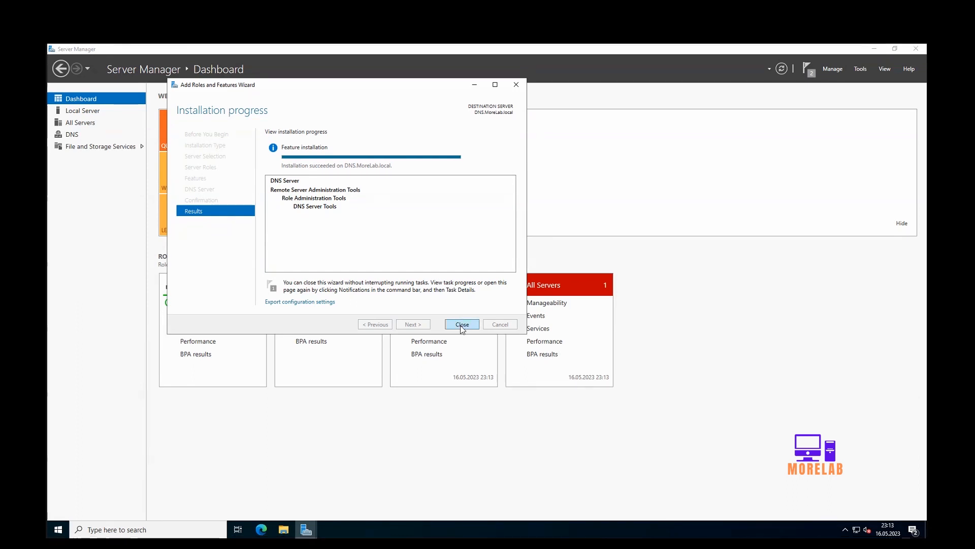
{"action": "left_click", "coordinate": [461, 325]}
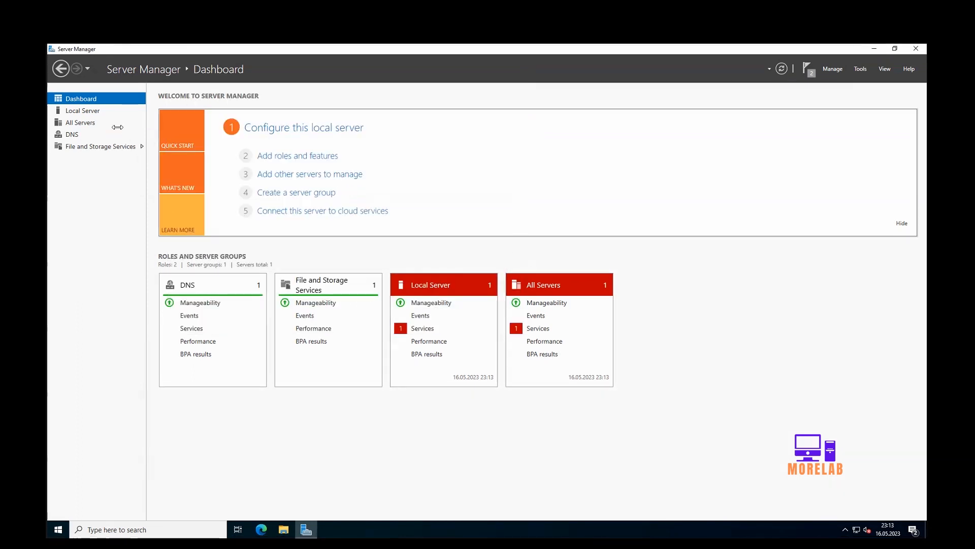
Open the DNS management console and look over the DNS server's zone folders.
{"action": "left_click", "coordinate": [101, 110]}
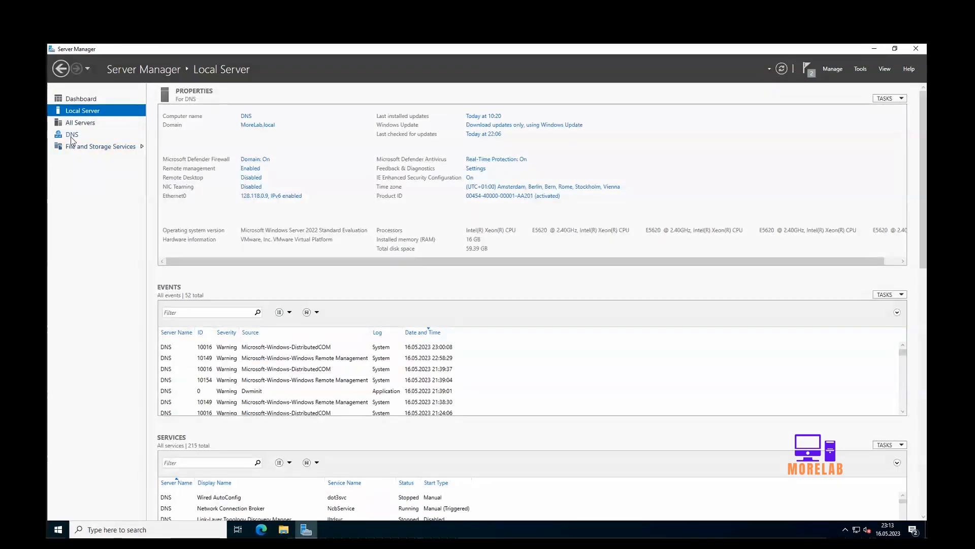
{"action": "left_click", "coordinate": [859, 70]}
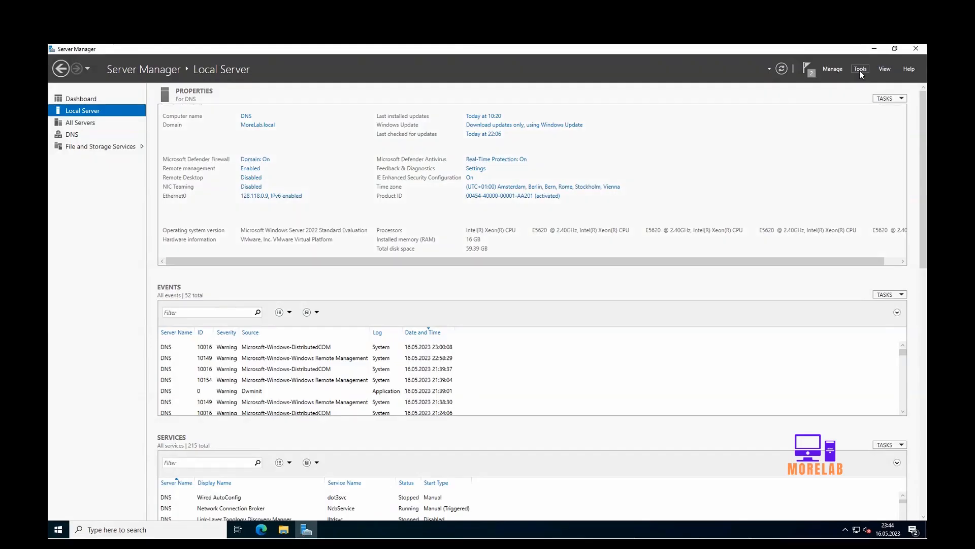
{"action": "left_click", "coordinate": [859, 70]}
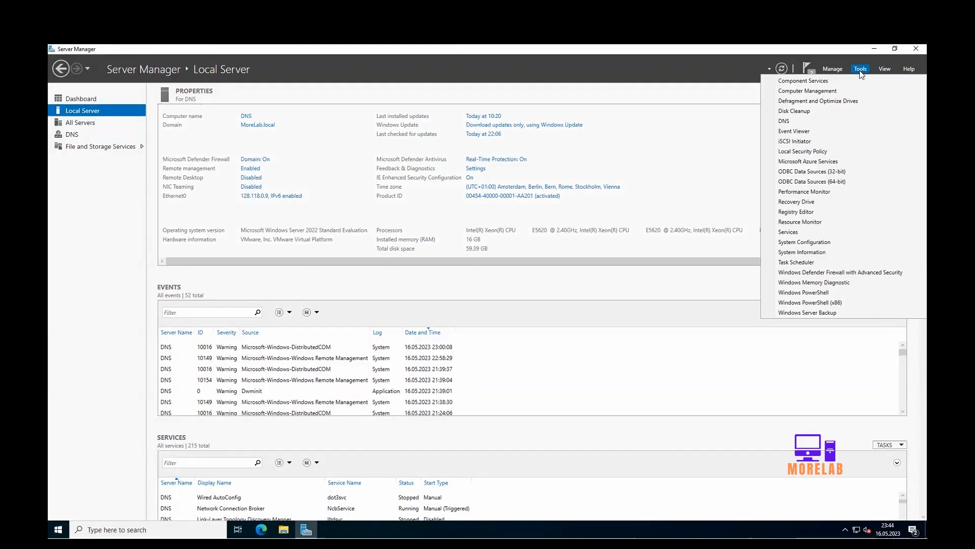
{"action": "left_click", "coordinate": [825, 122]}
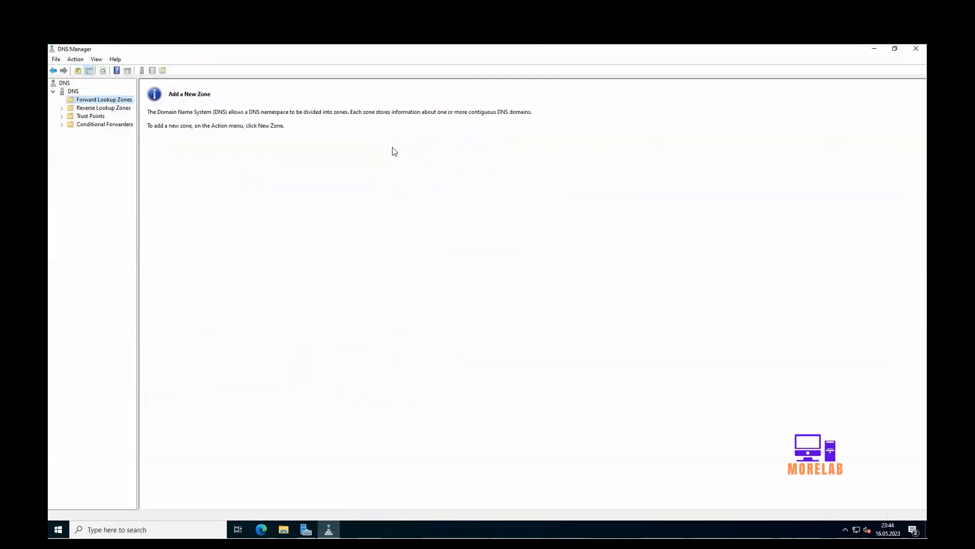
{"action": "left_click", "coordinate": [85, 108]}
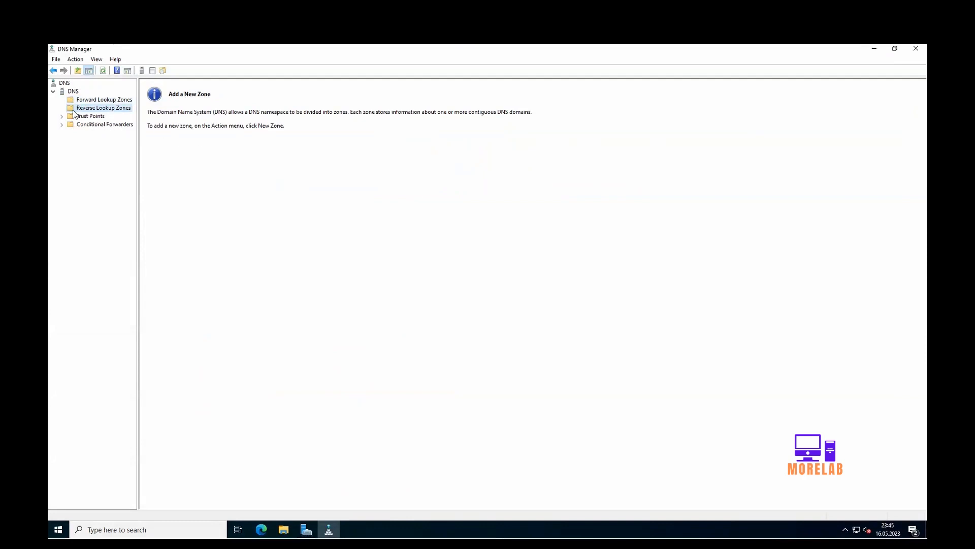
{"action": "left_click", "coordinate": [76, 92]}
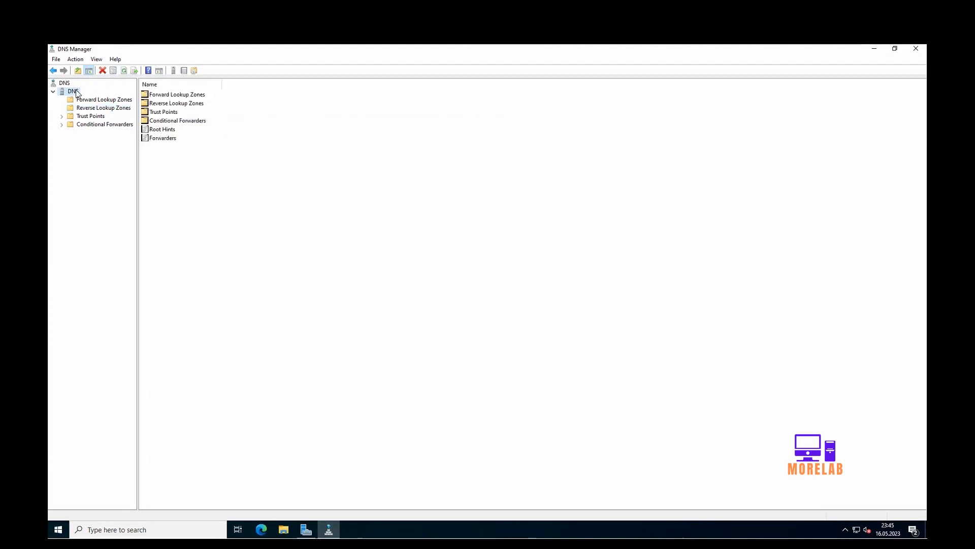
{"action": "left_click", "coordinate": [54, 92]}
{"action": "left_click", "coordinate": [54, 92]}
Start a new zone under Forward Lookup Zones and choose Primary zone as its type.
{"action": "left_click", "coordinate": [98, 103]}
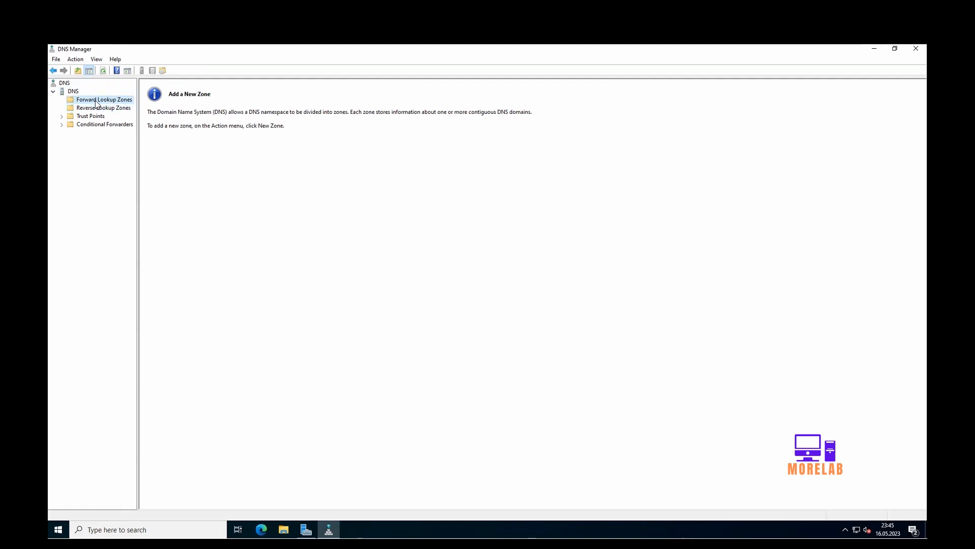
{"action": "right_click", "coordinate": [97, 103]}
{"action": "left_click", "coordinate": [116, 106]}
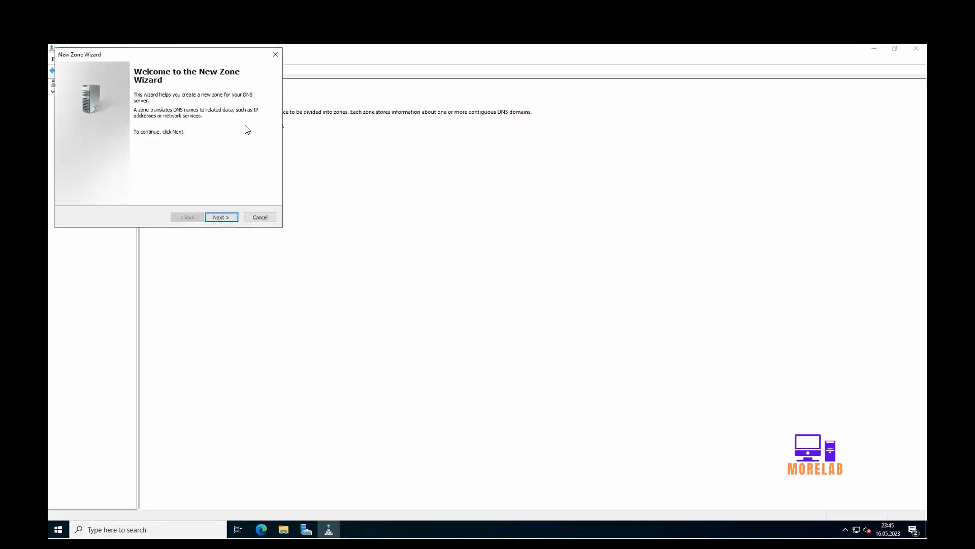
{"action": "left_click_drag", "start_coordinate": [194, 57], "coordinate": [418, 116]}
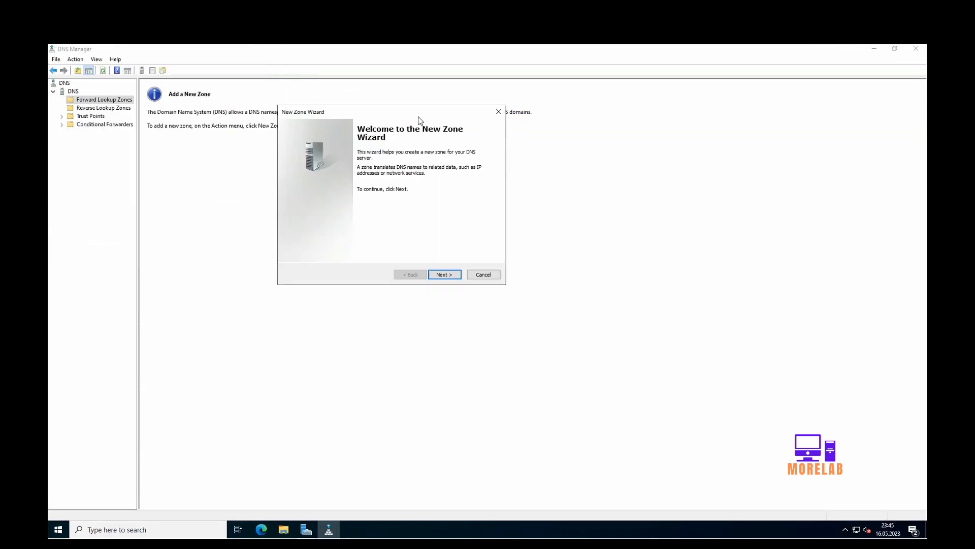
{"action": "left_click", "coordinate": [447, 273]}
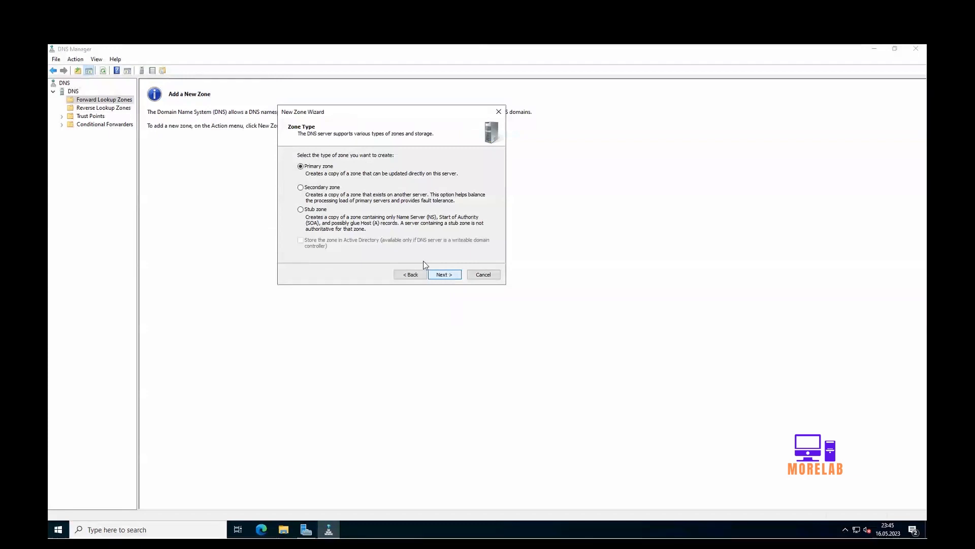
{"action": "left_click", "coordinate": [445, 274]}
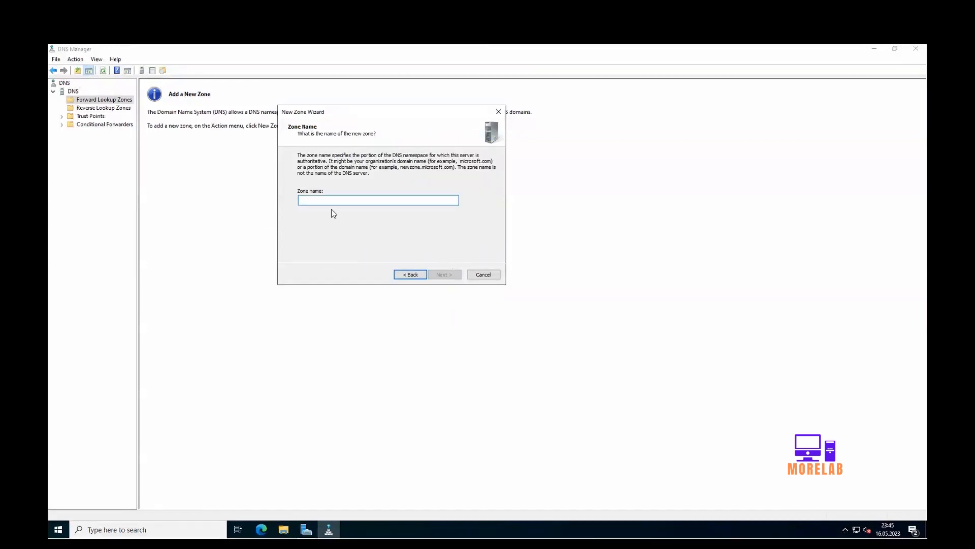
Name the forward zone MoreLab.local and create the new zone file MoreLab.local.dns.
{"action": "type", "text": "MoreL"}
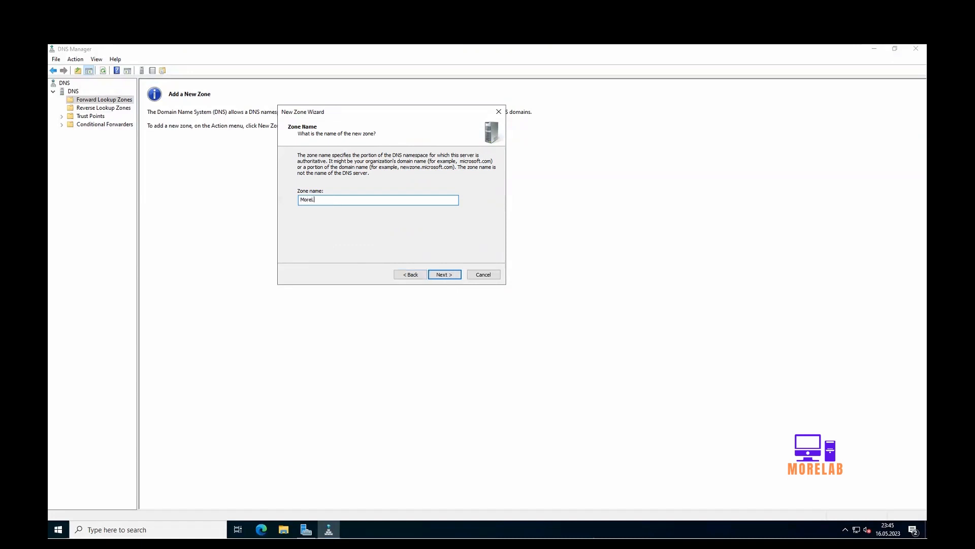
{"action": "type", "text": "ab.local"}
{"action": "key", "text": "Tab"}
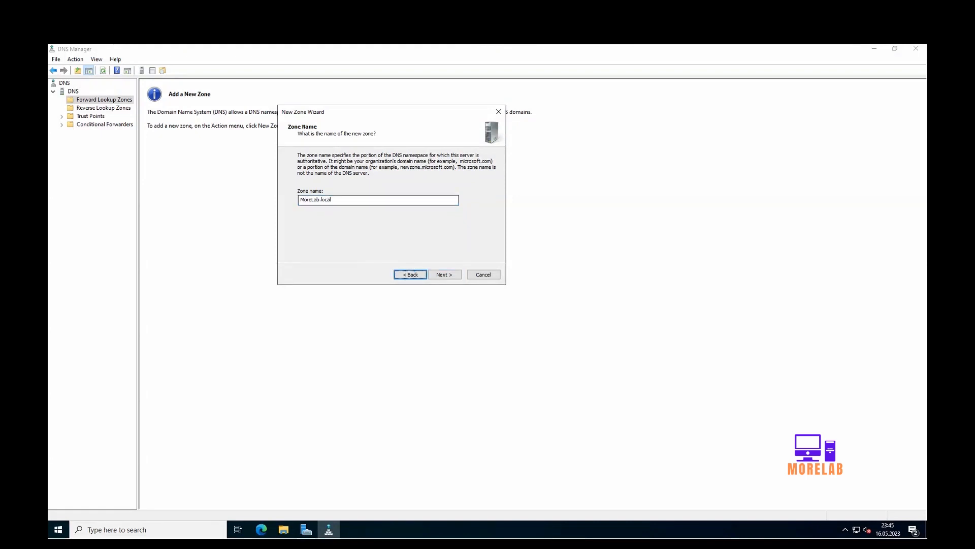
{"action": "left_click", "coordinate": [449, 276]}
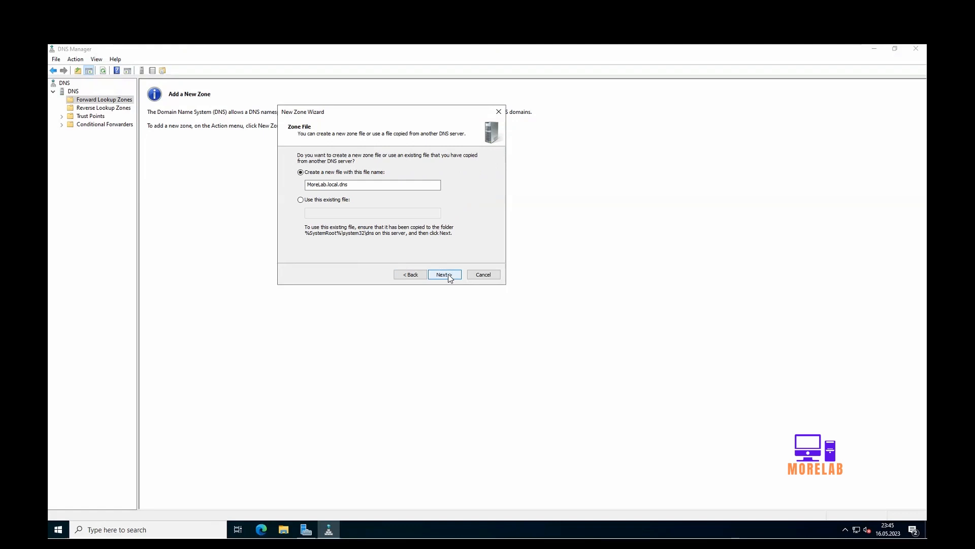
{"action": "left_click", "coordinate": [449, 278]}
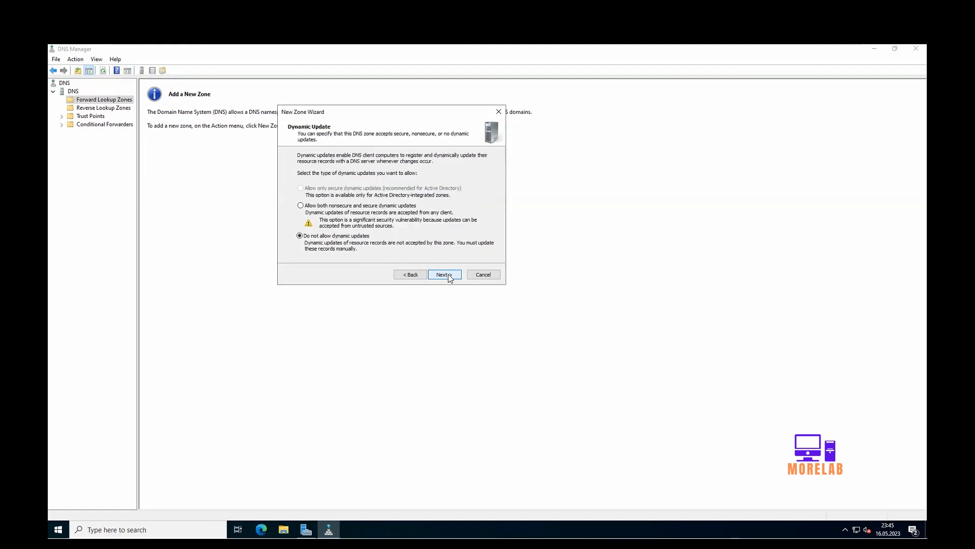
Allow both nonsecure and secure dynamic updates and finish creating the forward zone.
{"action": "left_click", "coordinate": [300, 206]}
{"action": "left_click", "coordinate": [442, 275]}
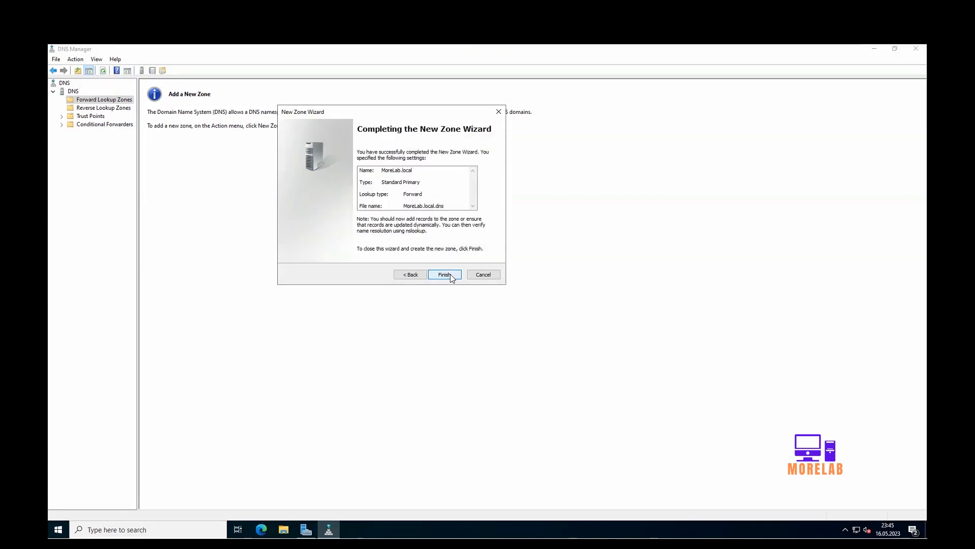
{"action": "left_click", "coordinate": [445, 275]}
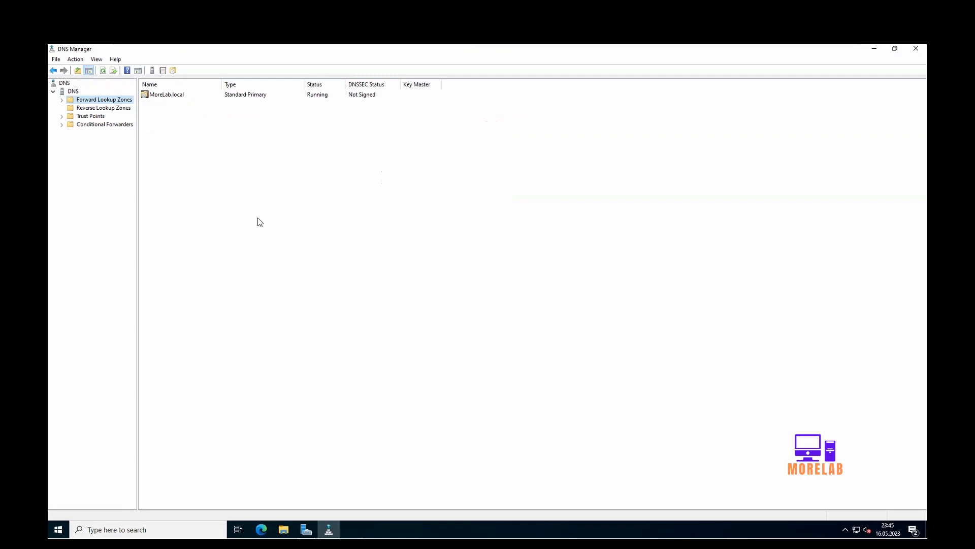
Expand Forward Lookup Zones to view the MoreLab.local zone.
{"action": "left_click", "coordinate": [99, 109]}
{"action": "left_click", "coordinate": [99, 102]}
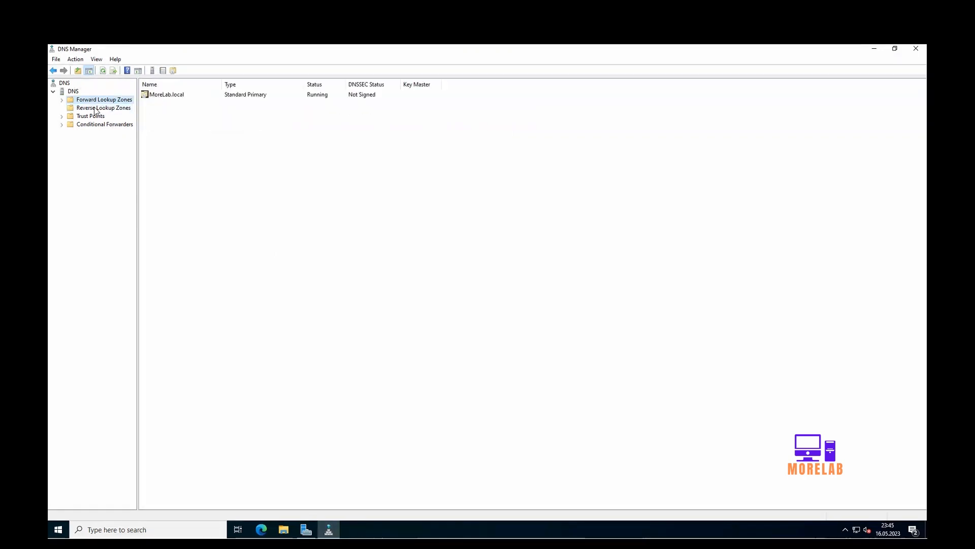
{"action": "left_click", "coordinate": [62, 99]}
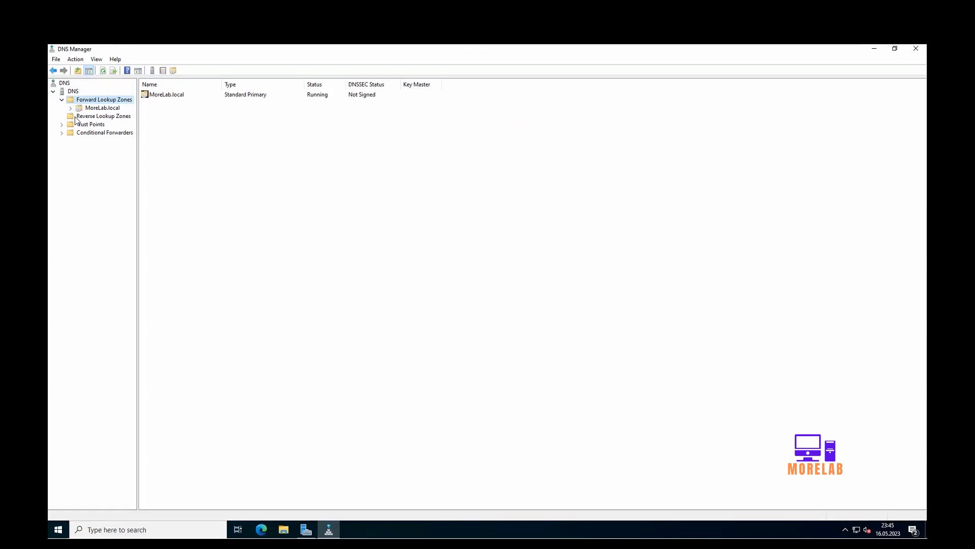
Start a new IPv4 zone under Reverse Lookup Zones and choose Primary zone as its type.
{"action": "left_click", "coordinate": [92, 117]}
{"action": "right_click", "coordinate": [92, 118]}
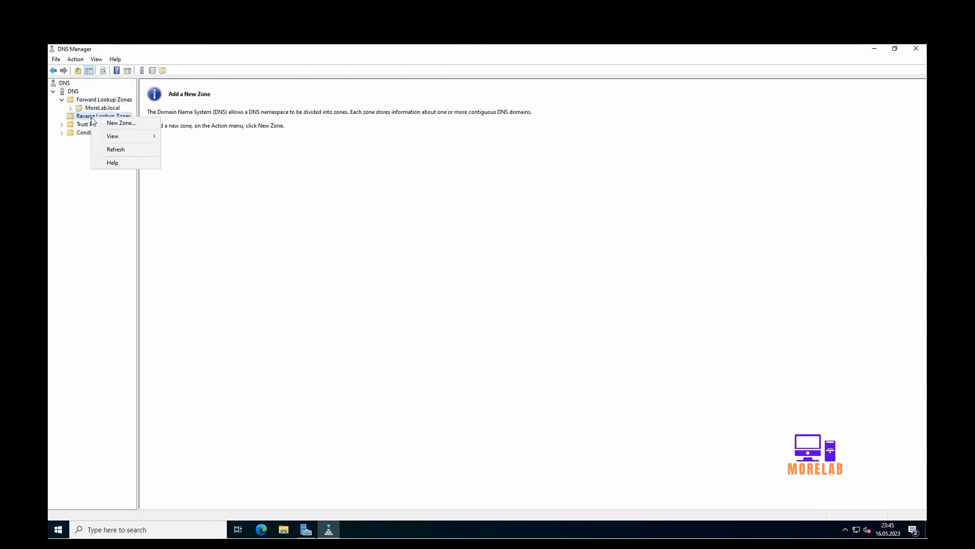
{"action": "left_click", "coordinate": [123, 123]}
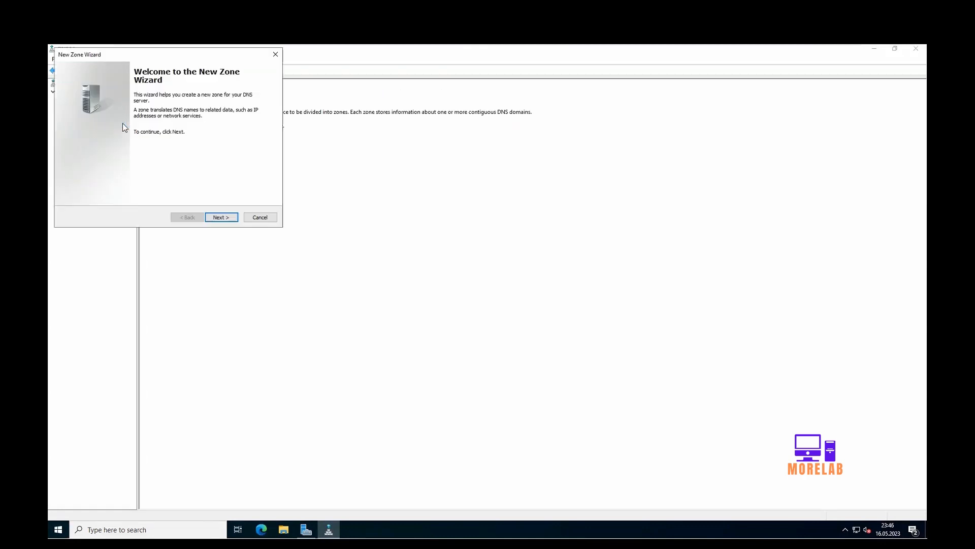
{"action": "left_click_drag", "start_coordinate": [187, 61], "coordinate": [331, 136]}
{"action": "left_click", "coordinate": [365, 294]}
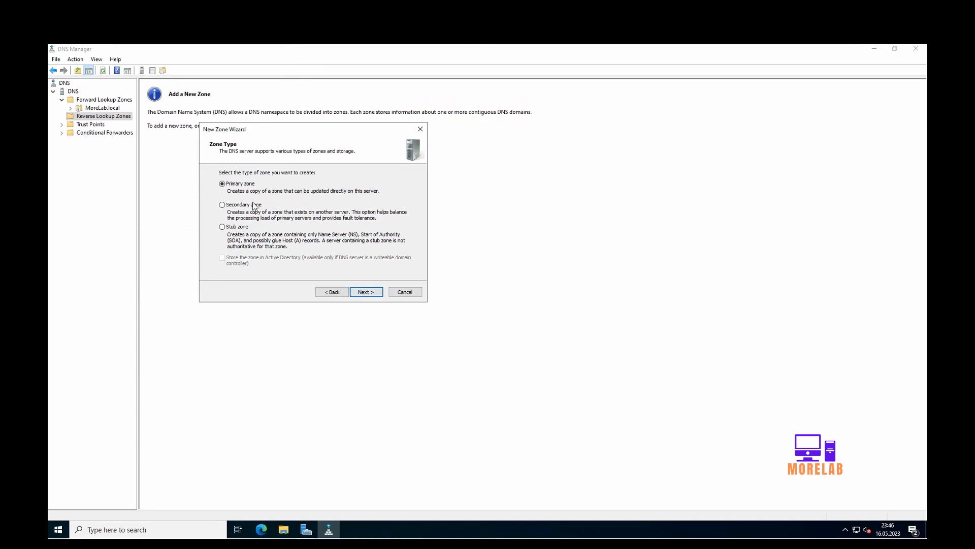
{"action": "left_click", "coordinate": [366, 292]}
{"action": "left_click", "coordinate": [366, 293]}
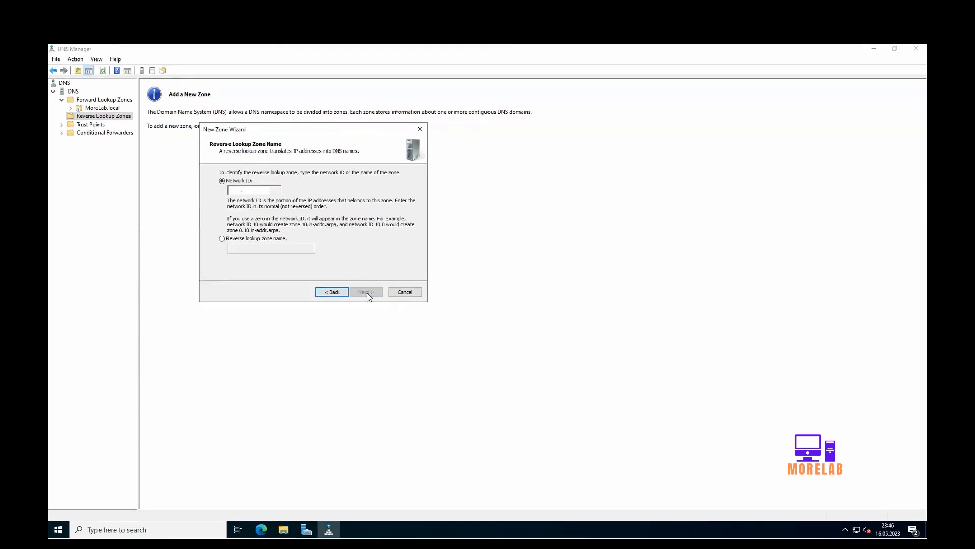
Set the reverse zone's network ID to 128.118.0 and create the new zone file 0.118.128.in-addr.arpa.dns.
{"action": "left_click", "coordinate": [230, 190]}
{"action": "type", "text": "128.118.0 ."}
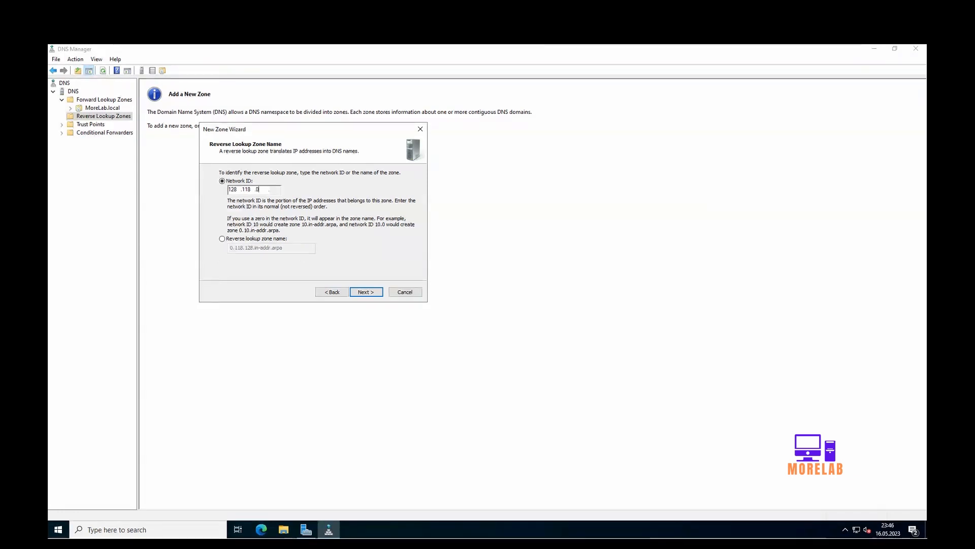
{"action": "left_click", "coordinate": [368, 294]}
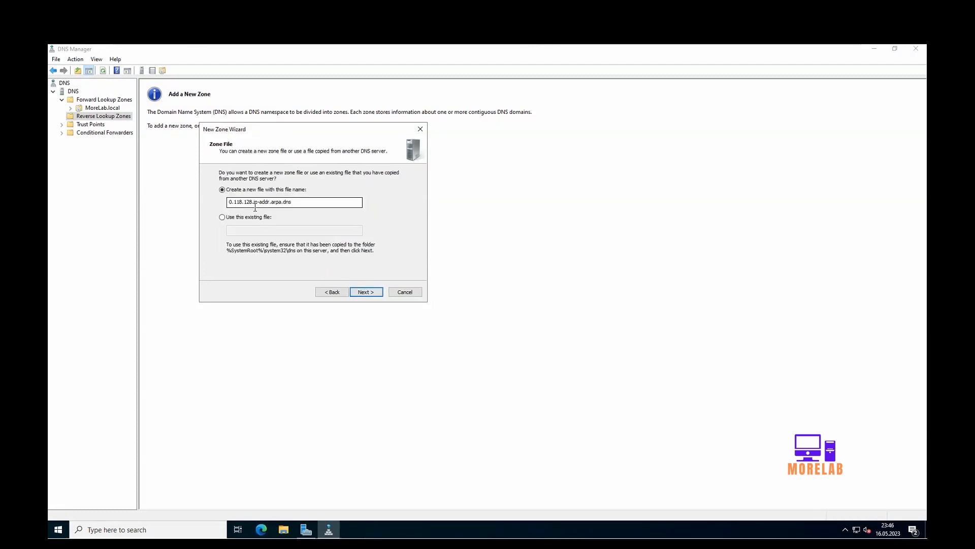
{"action": "left_click", "coordinate": [366, 293]}
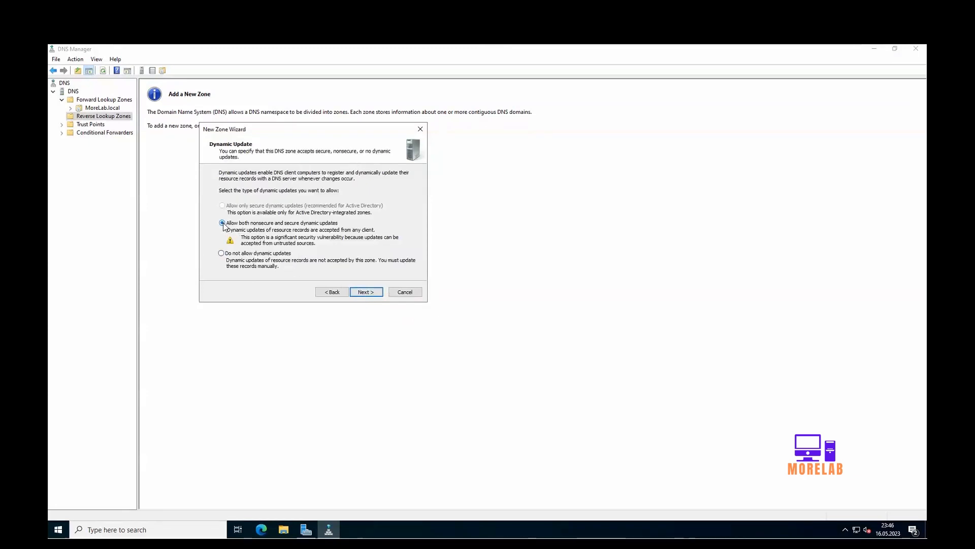
Allow both nonsecure and secure dynamic updates and finish creating the reverse zone.
{"action": "left_click", "coordinate": [367, 293]}
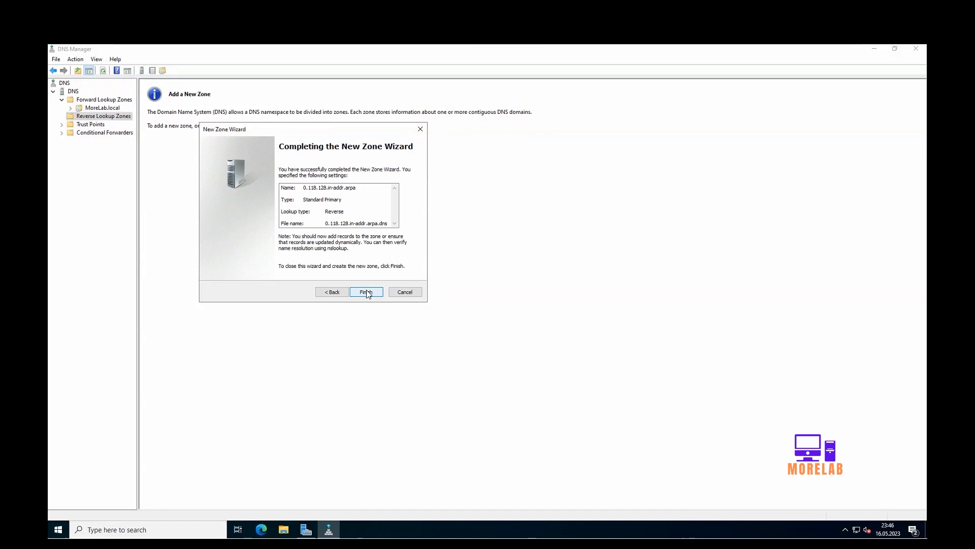
{"action": "left_click", "coordinate": [366, 293]}
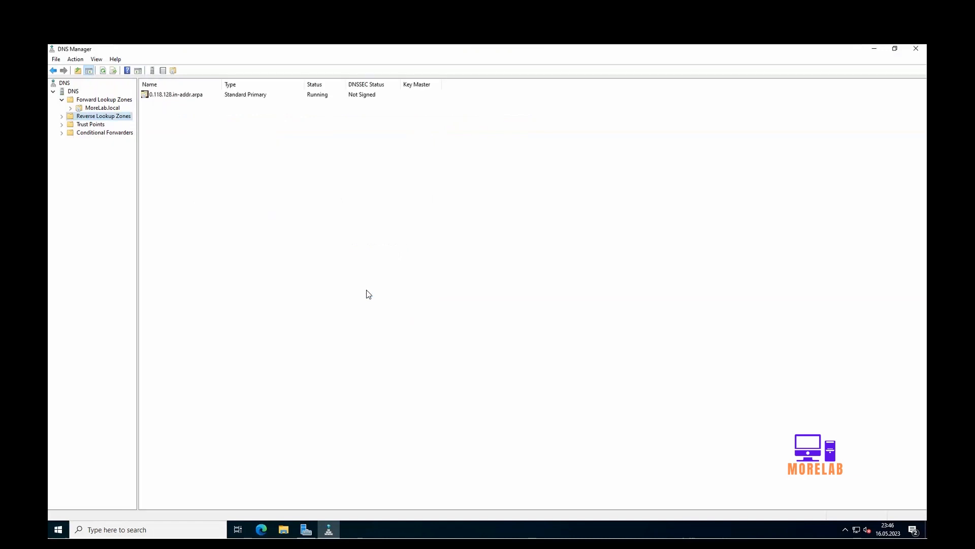
Expand Reverse Lookup Zones, then view the records of the MoreLab.local forward zone.
{"action": "left_click", "coordinate": [62, 117]}
{"action": "left_click", "coordinate": [89, 126]}
{"action": "left_click", "coordinate": [97, 108]}
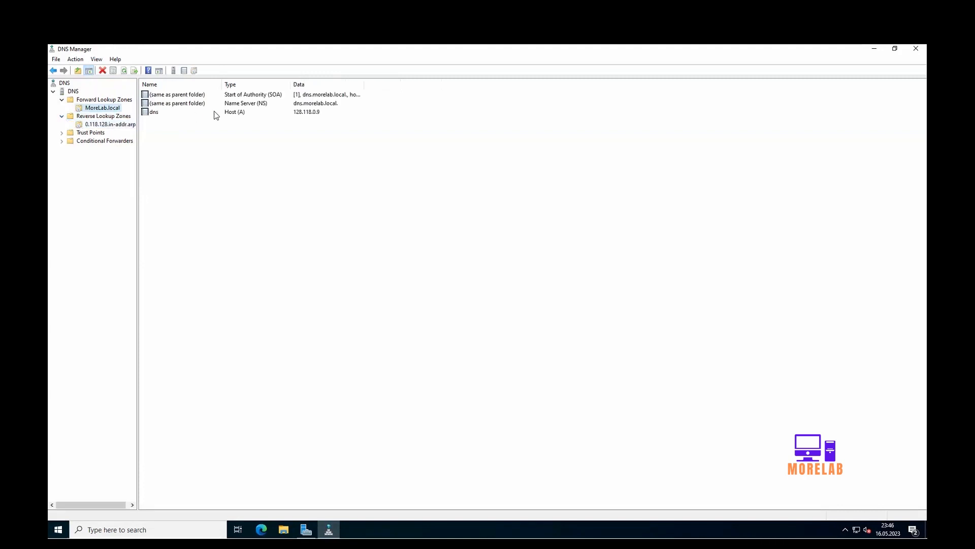
Delete the dns host (A) record from the MoreLab.local zone.
{"action": "left_click", "coordinate": [214, 112]}
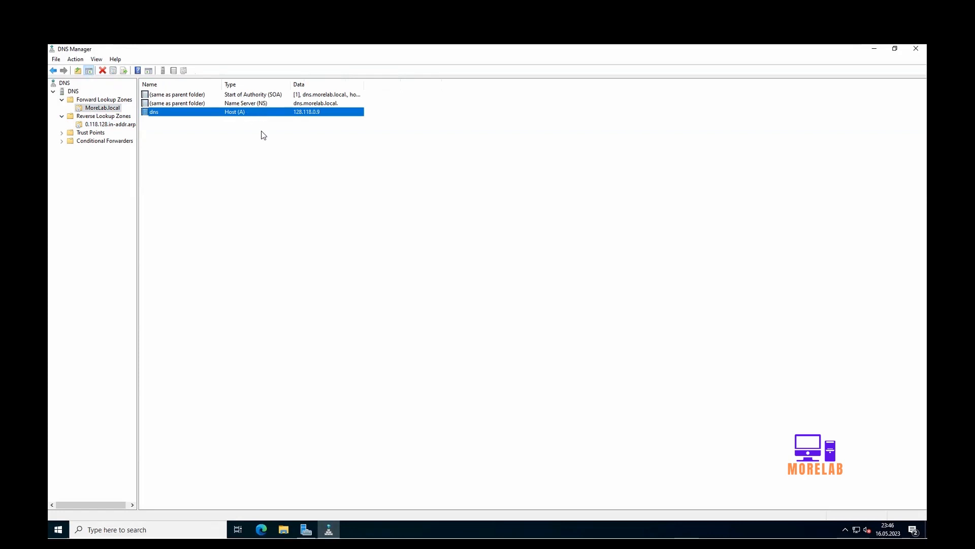
{"action": "left_click", "coordinate": [254, 119]}
{"action": "left_click", "coordinate": [191, 113]}
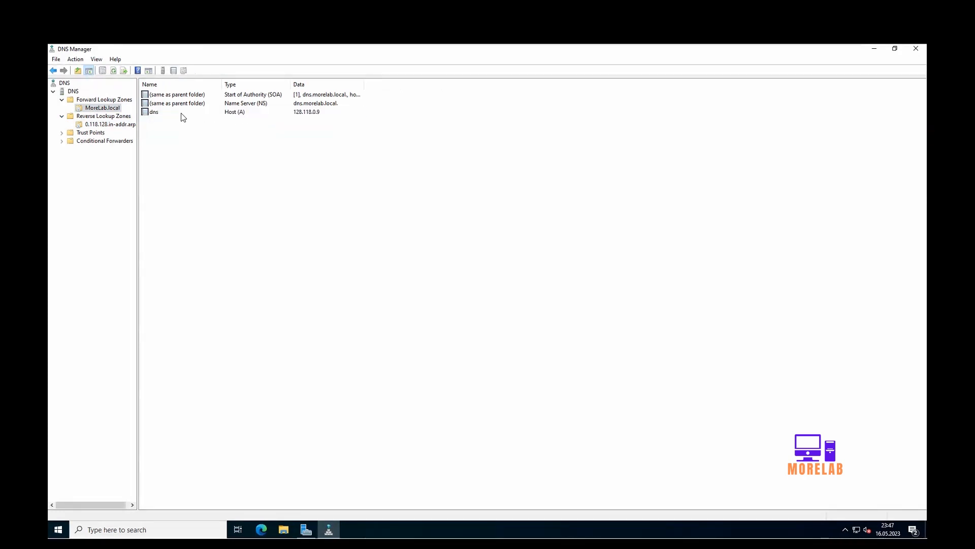
{"action": "left_click", "coordinate": [183, 113]}
{"action": "right_click", "coordinate": [182, 115]}
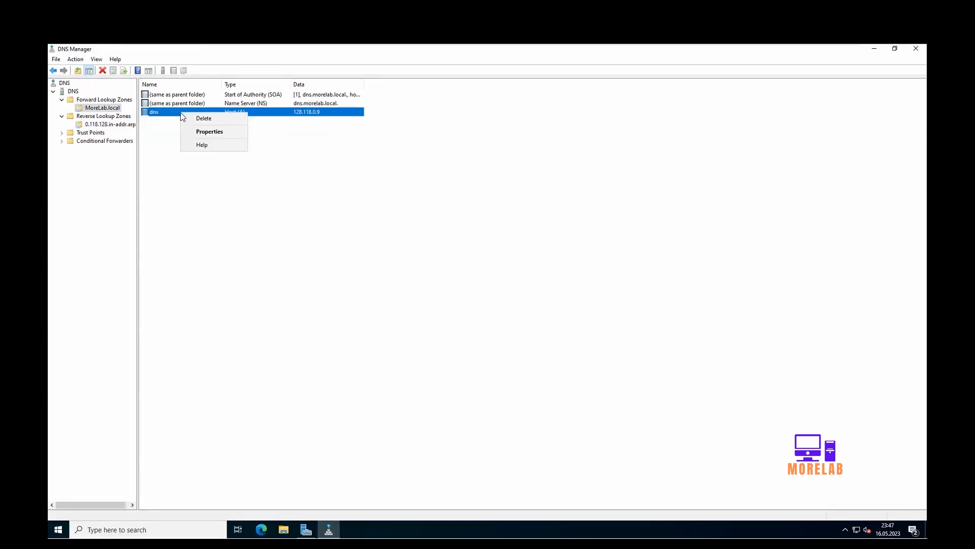
{"action": "left_click", "coordinate": [207, 120]}
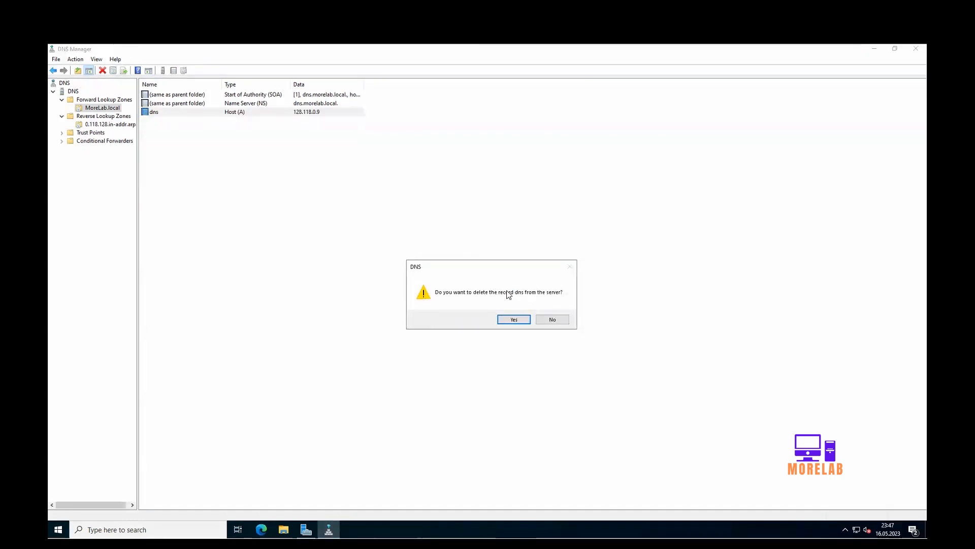
{"action": "left_click", "coordinate": [515, 319]}
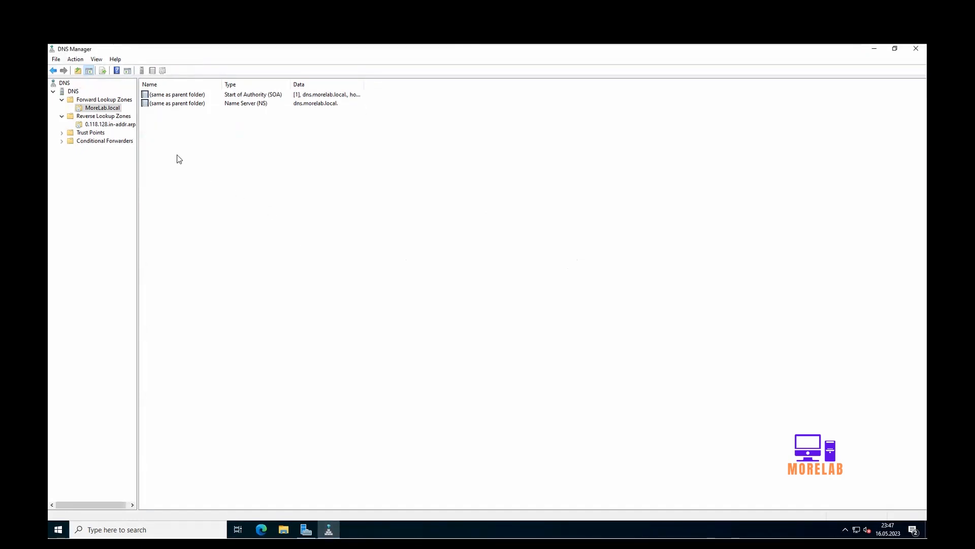
Start a new host record in the MoreLab.local zone and name it DNS.
{"action": "left_click", "coordinate": [109, 100]}
{"action": "left_click", "coordinate": [99, 125]}
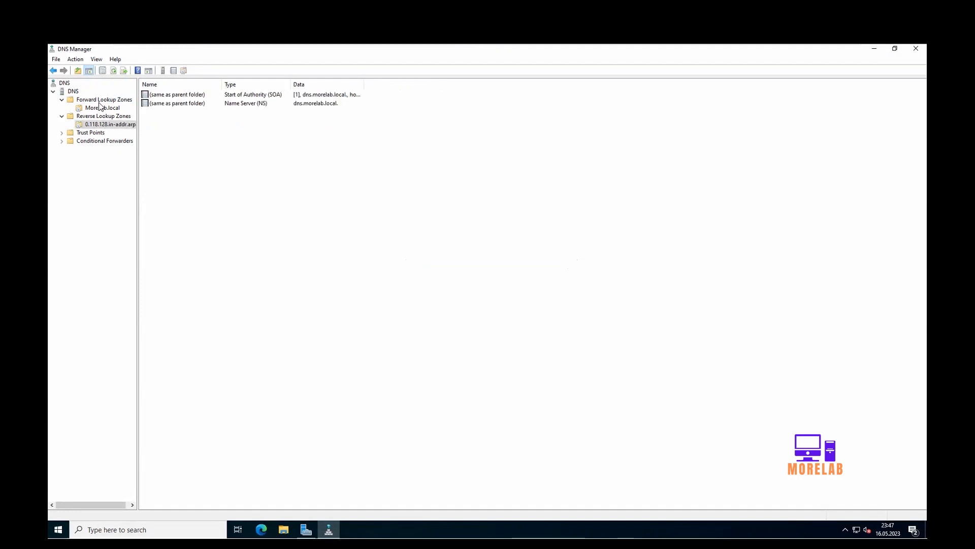
{"action": "left_click", "coordinate": [100, 108]}
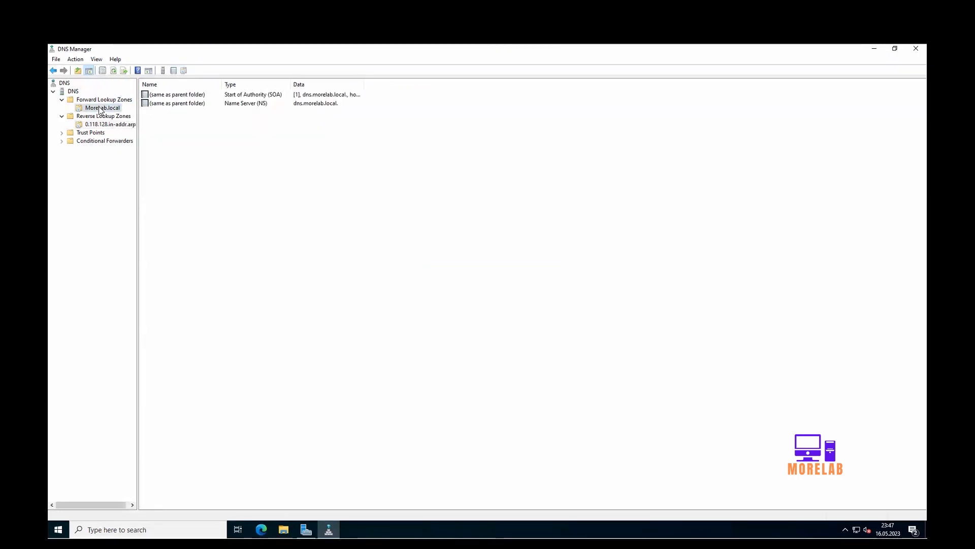
{"action": "right_click", "coordinate": [100, 109]}
{"action": "left_click", "coordinate": [154, 133]}
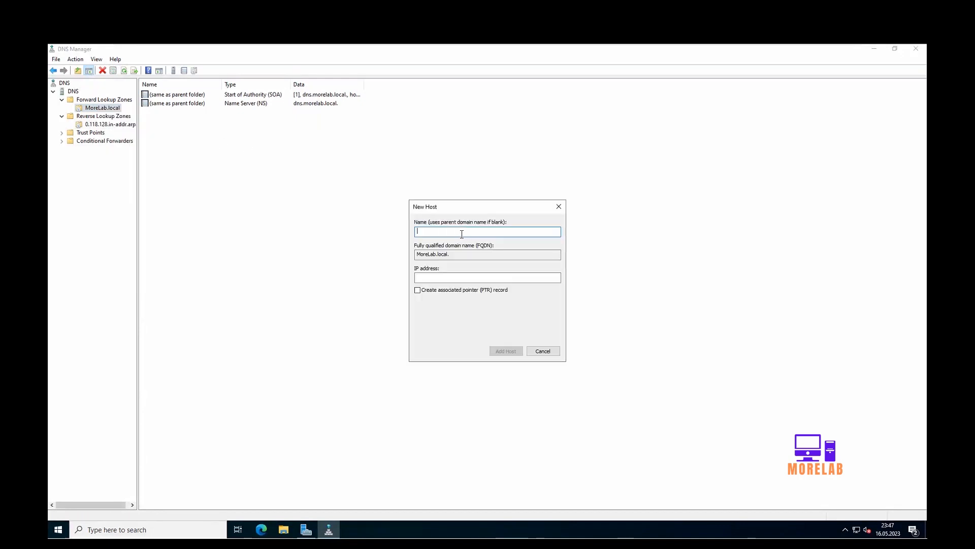
{"action": "type", "text": "DNS"}
Set the new host's IP address to 128.118.0.9 and add it without an associated pointer record.
{"action": "left_click", "coordinate": [472, 278]}
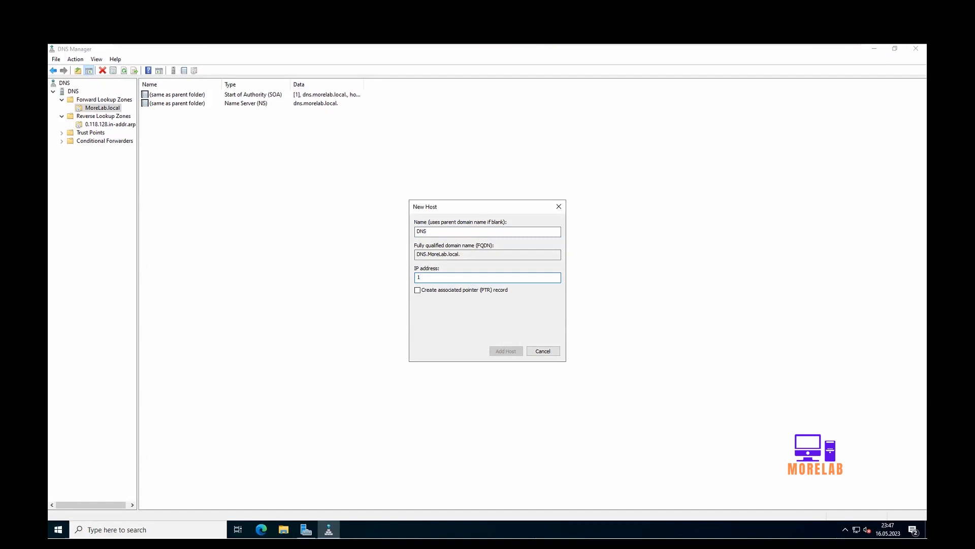
{"action": "type", "text": "128"}
{"action": "type", "text": ".118.0"}
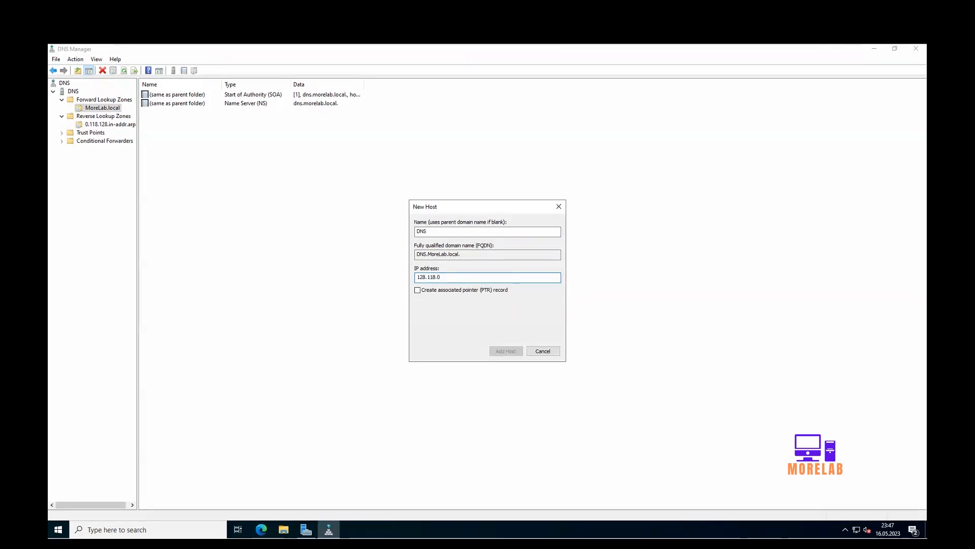
{"action": "type", "text": ".9"}
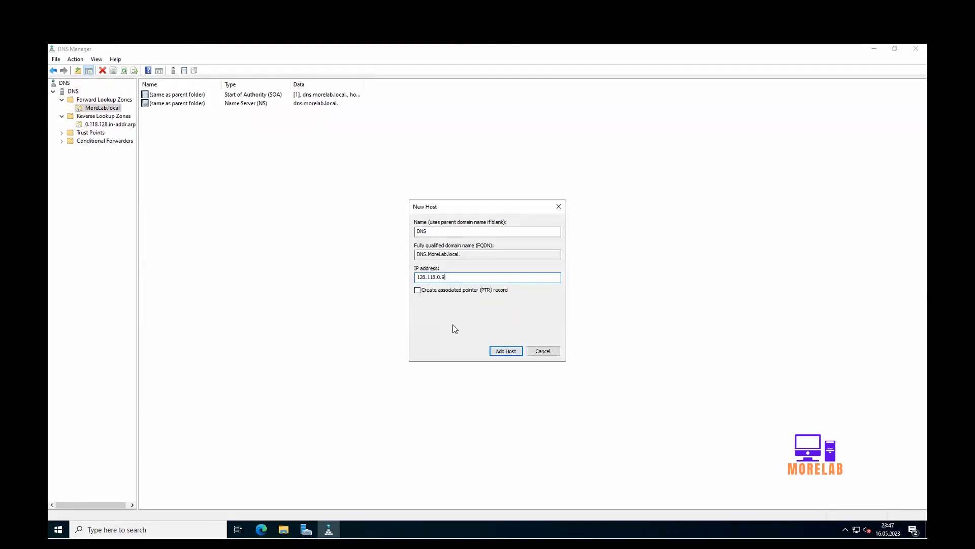
{"action": "left_click", "coordinate": [503, 352]}
{"action": "left_click", "coordinate": [557, 320]}
{"action": "left_click", "coordinate": [543, 351]}
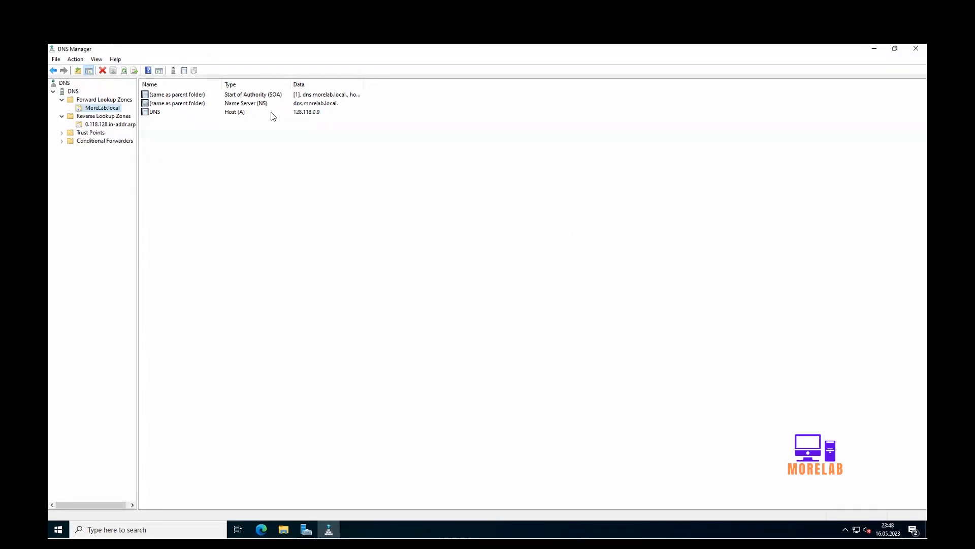
Start a new pointer (PTR) record in the 0.118.128.in-addr.arpa zone with host IP address 128.118.0.9.
{"action": "left_click", "coordinate": [110, 126]}
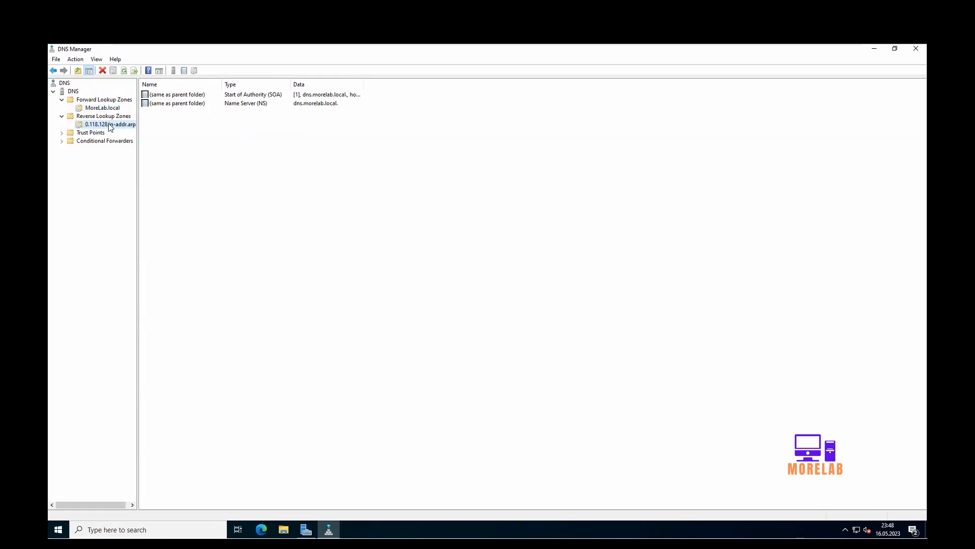
{"action": "right_click", "coordinate": [110, 126]}
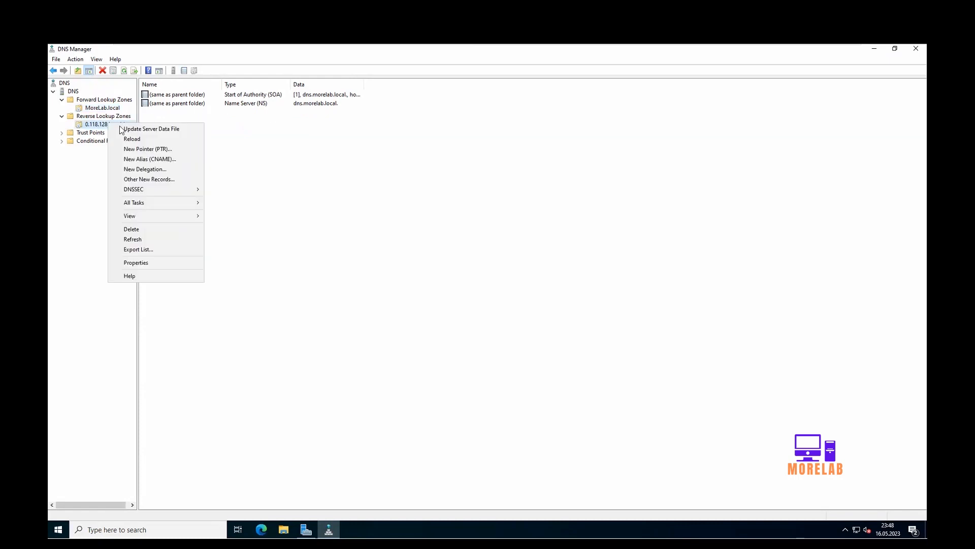
{"action": "left_click", "coordinate": [162, 150]}
{"action": "left_click_drag", "start_coordinate": [424, 184], "coordinate": [392, 176]}
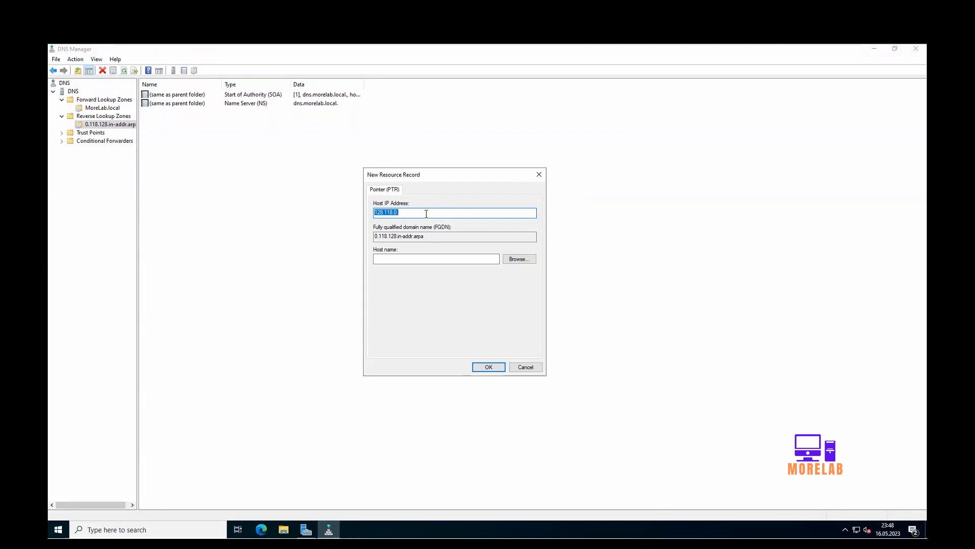
{"action": "left_click", "coordinate": [426, 213]}
{"action": "type", "text": "9"}
Browse to the DNS host record in MoreLab.local, use DNS.MoreLab.local as the pointer's host name, and create the record.
{"action": "left_click", "coordinate": [520, 261]}
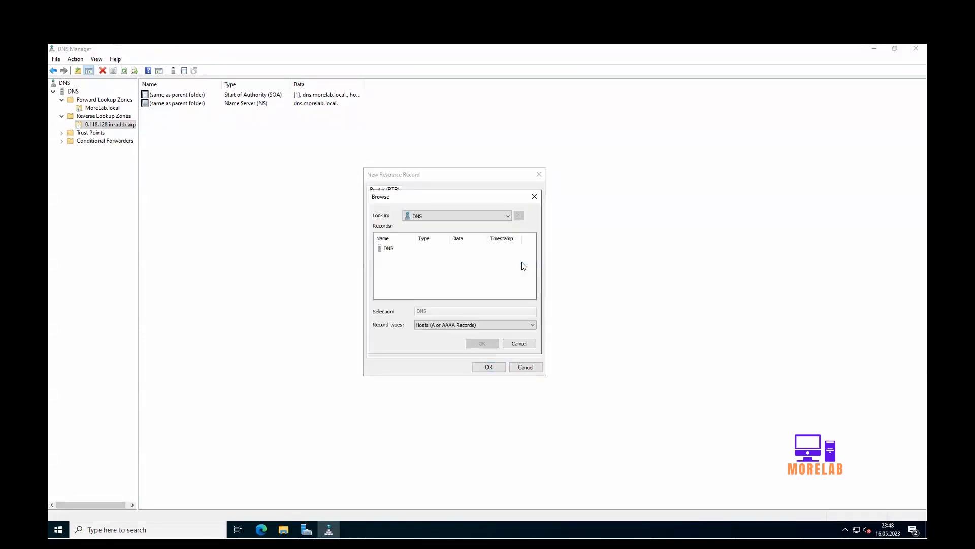
{"action": "double_click", "coordinate": [395, 252]}
{"action": "double_click", "coordinate": [396, 250]}
{"action": "double_click", "coordinate": [395, 249]}
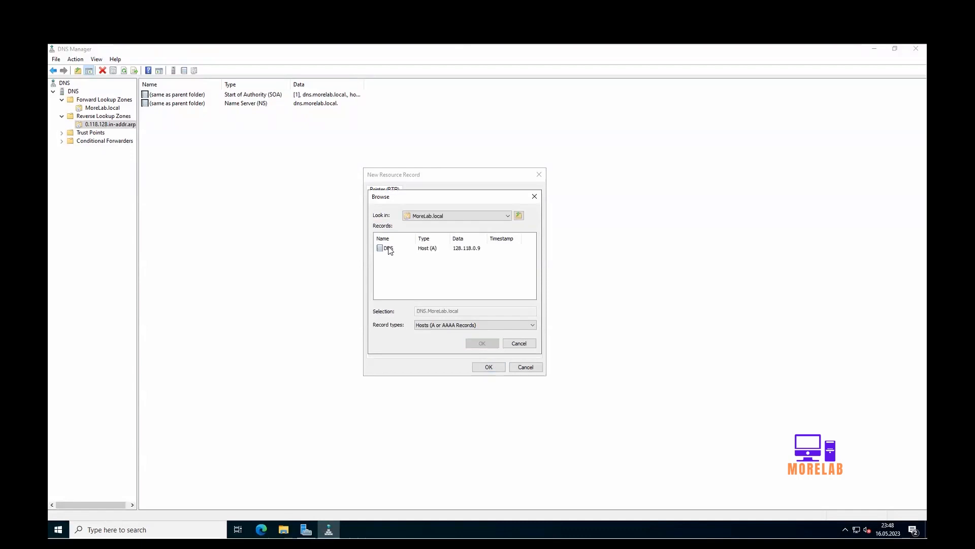
{"action": "left_click", "coordinate": [394, 249]}
{"action": "left_click", "coordinate": [419, 252]}
{"action": "left_click", "coordinate": [394, 249]}
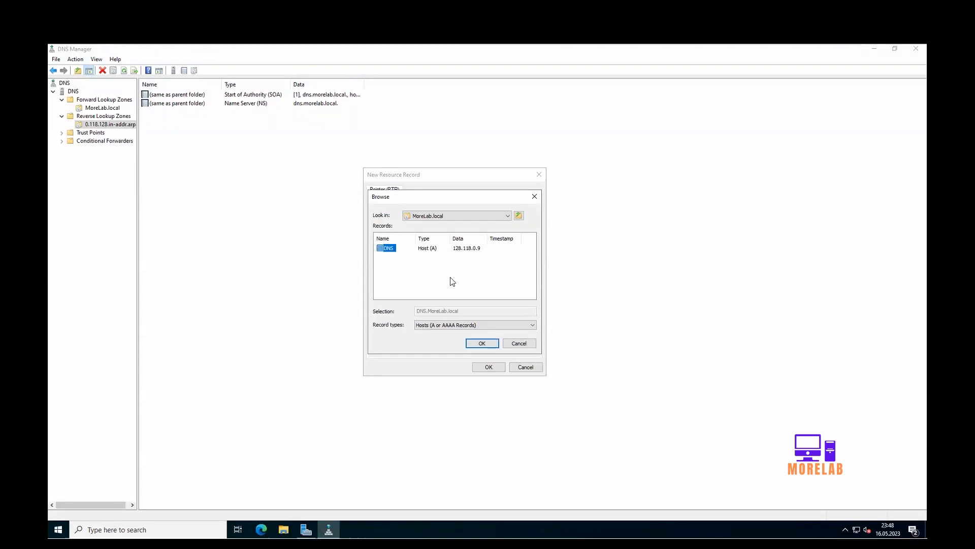
{"action": "left_click", "coordinate": [481, 344]}
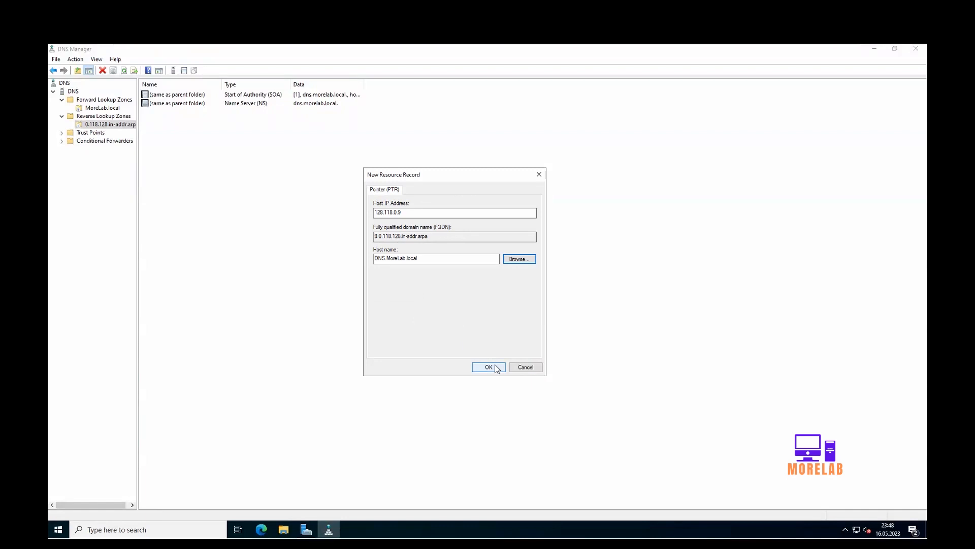
{"action": "left_click", "coordinate": [488, 366]}
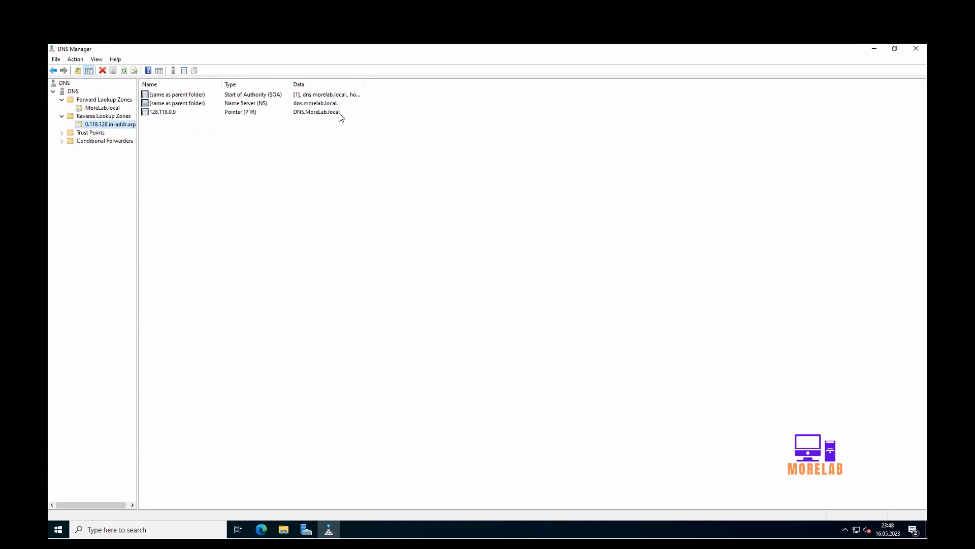
Review the records in the MoreLab.local forward zone.
{"action": "left_click", "coordinate": [103, 108]}
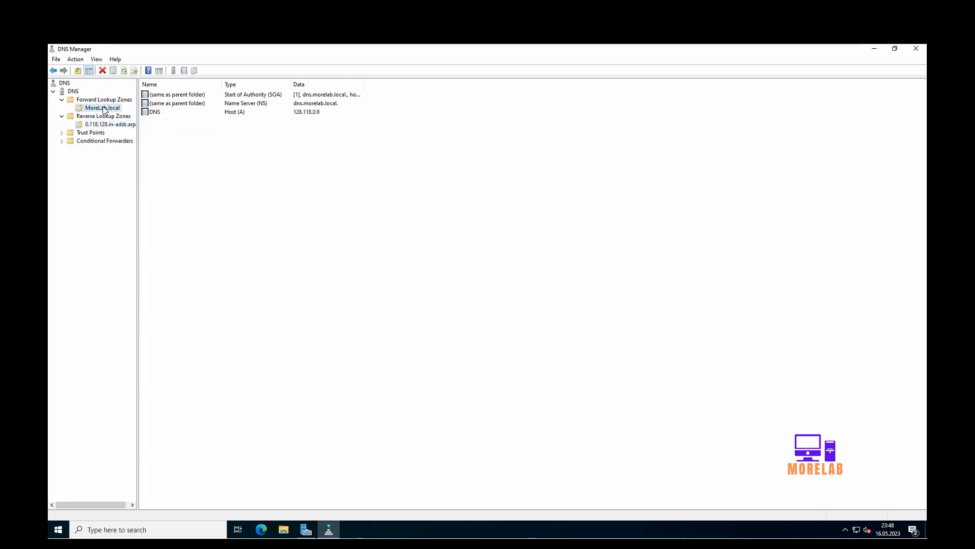